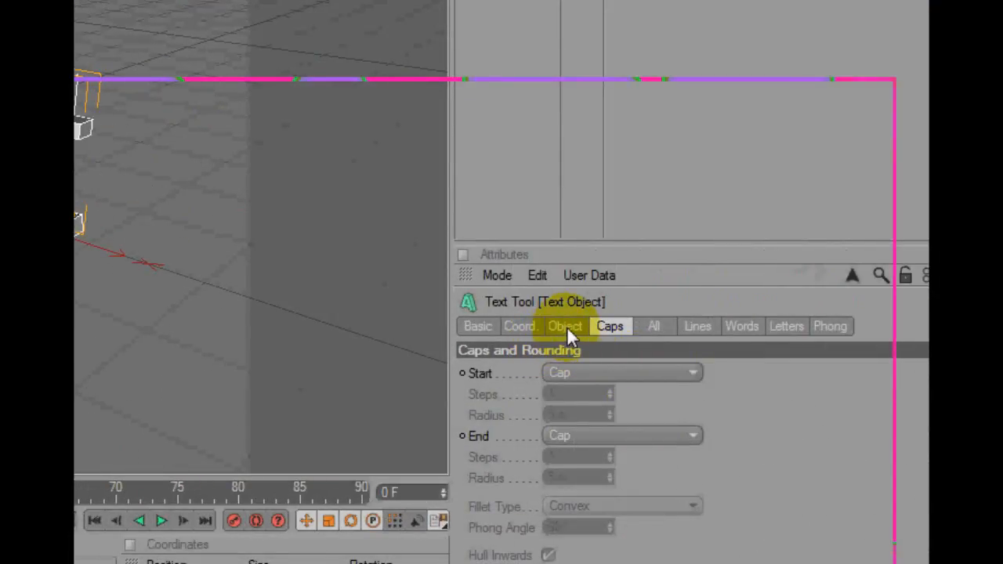
# Set the text object's depth to 75 m and change its text to "Tutorial".
pyautogui.click(565, 327)
pyautogui.click(567, 374)
pyautogui.write('75')
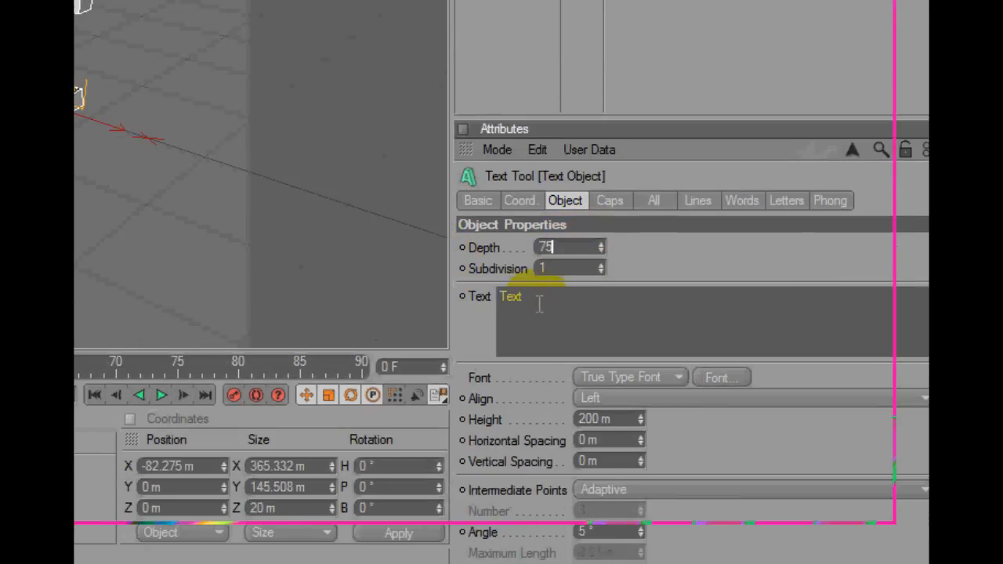
pyautogui.click(539, 305)
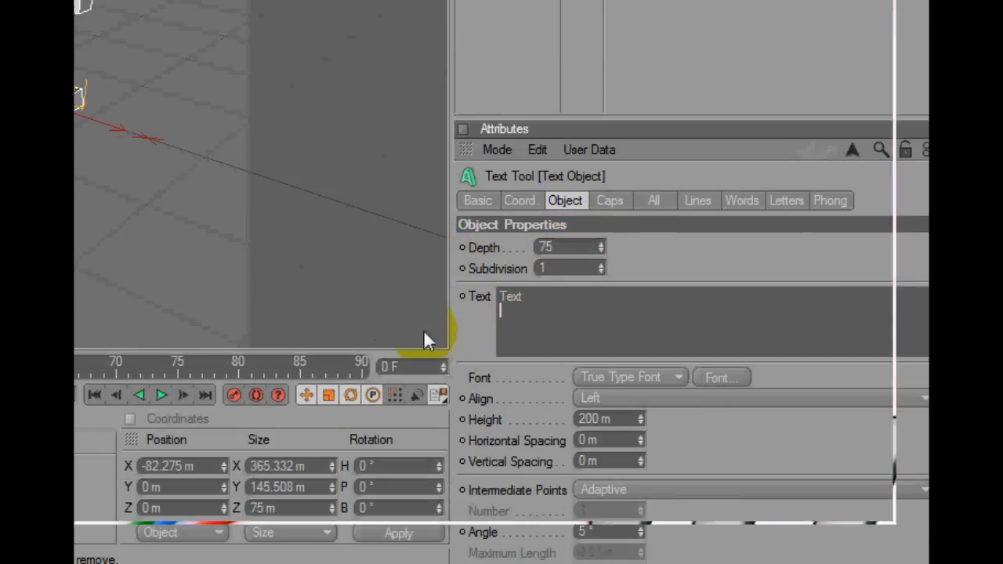
pyautogui.moveTo(533, 299); pyautogui.dragTo(456, 301)
pyautogui.write('Tutorial')
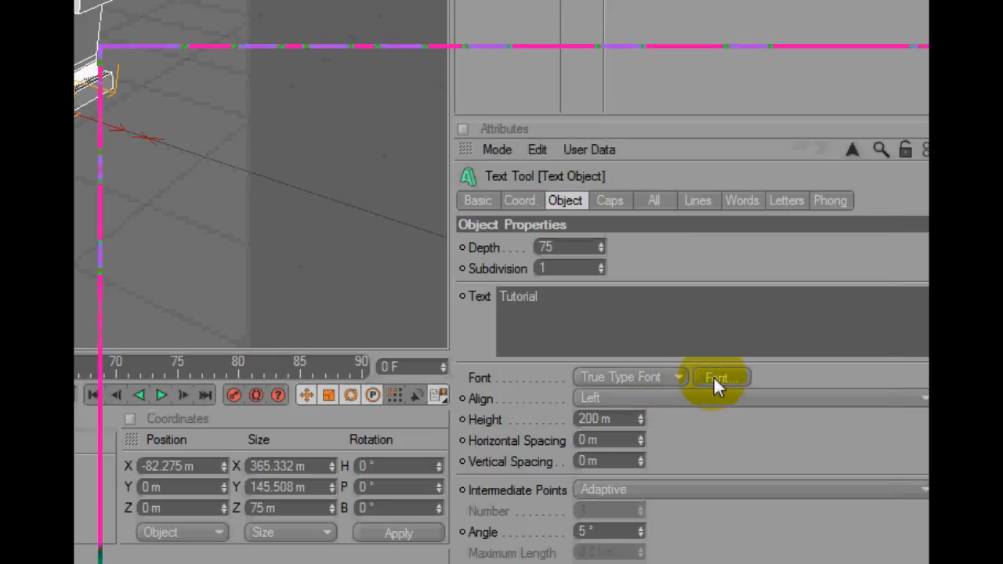
# Change the text object's font to Back in the USSR.
pyautogui.click(714, 378)
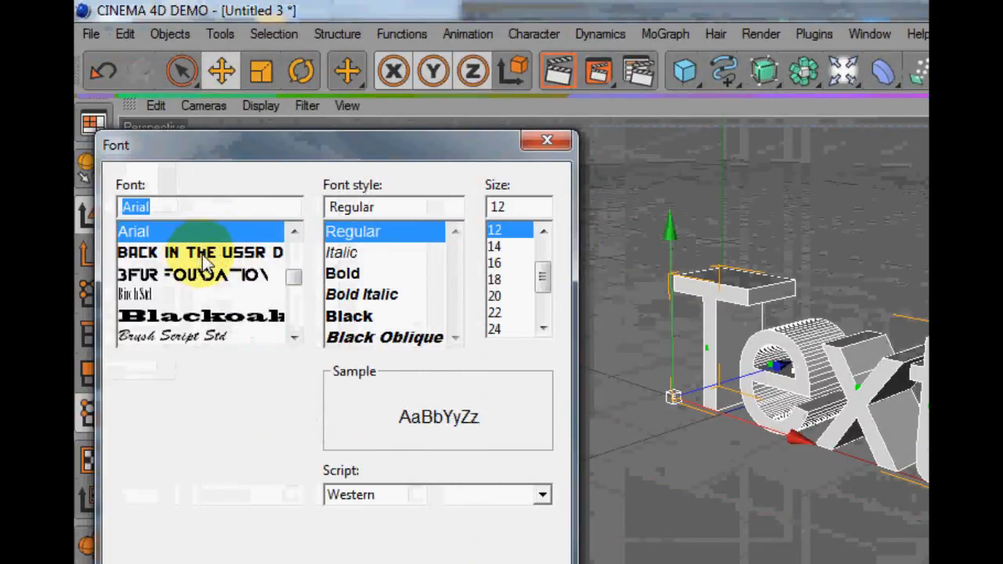
pyautogui.click(203, 255)
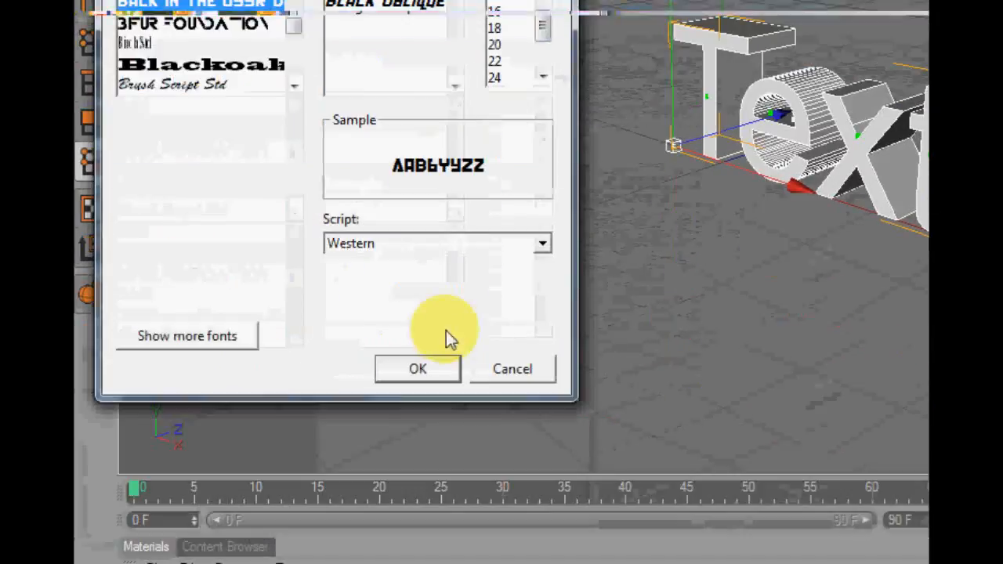
pyautogui.click(450, 376)
pyautogui.moveTo(671, 183)
pyautogui.mouseDown()
pyautogui.moveTo(820, 218)
pyautogui.moveTo(676, 179)
pyautogui.mouseUp()
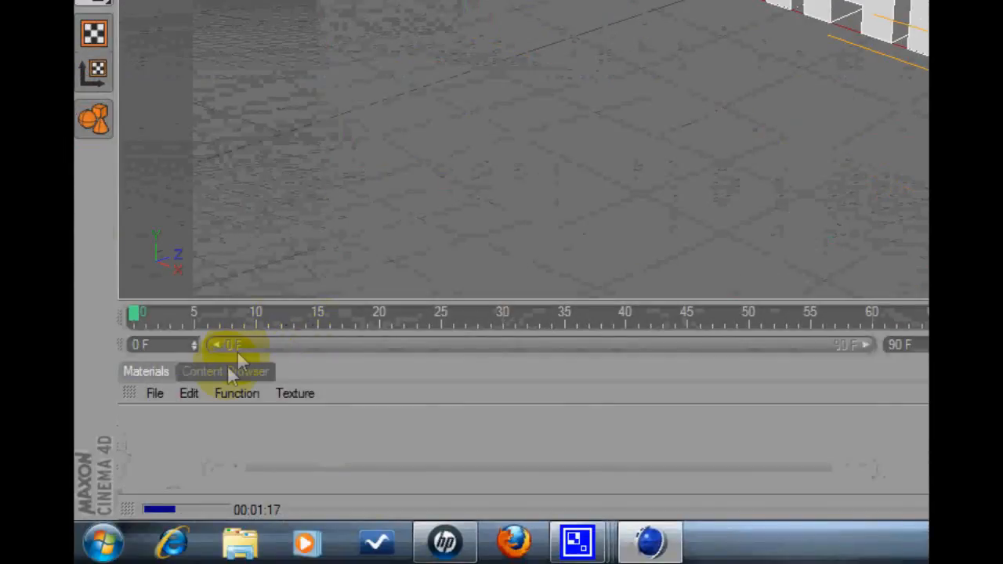
pyautogui.click(229, 370)
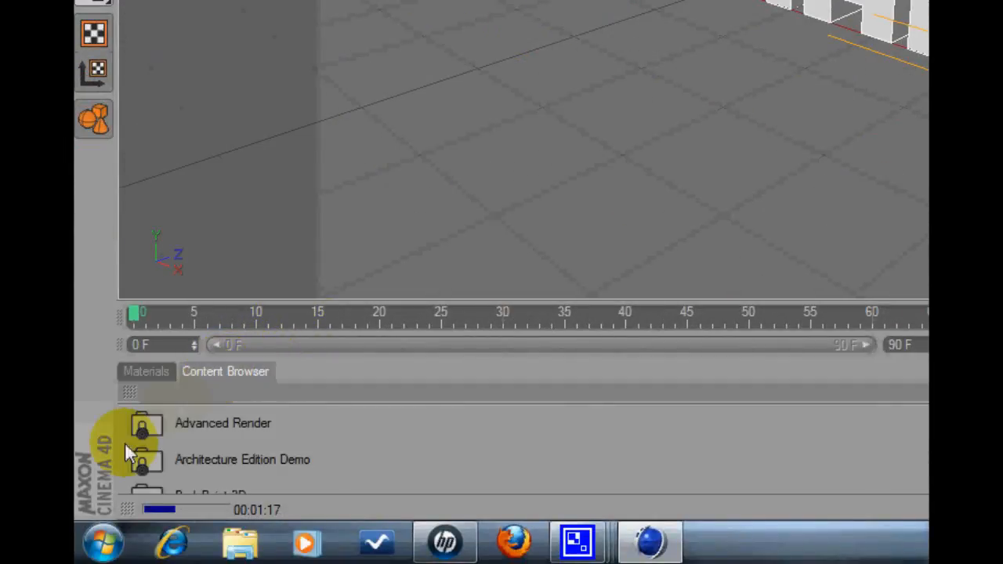
pyautogui.click(145, 372)
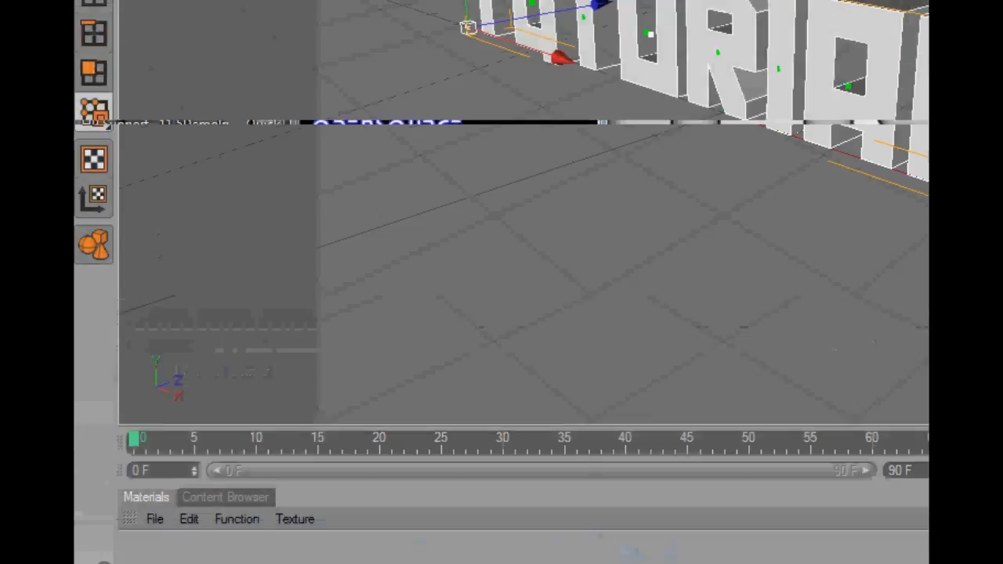
# Add a floor object and a sky object to the scene.
pyautogui.click(704, 74)
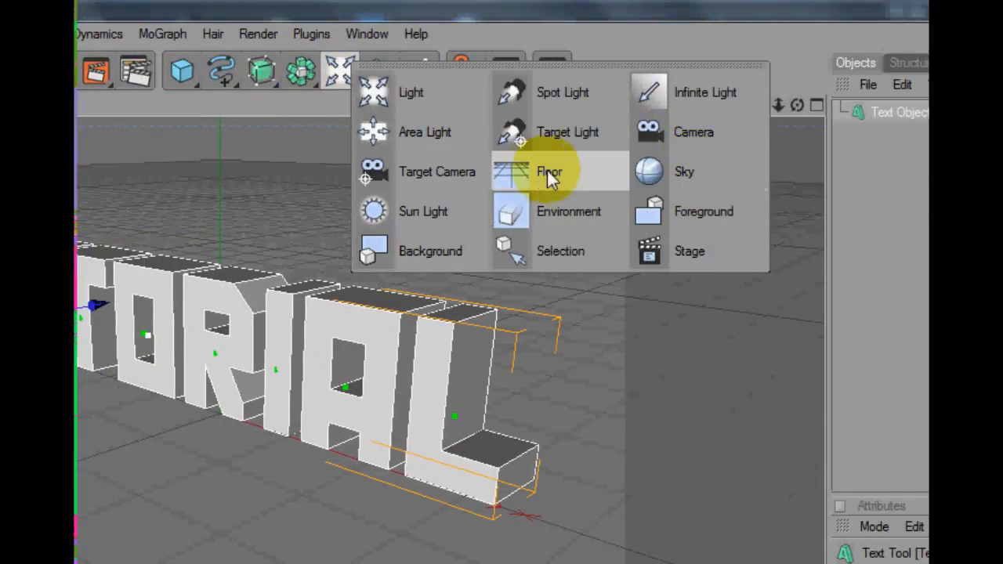
pyautogui.click(668, 171)
pyautogui.click(465, 70)
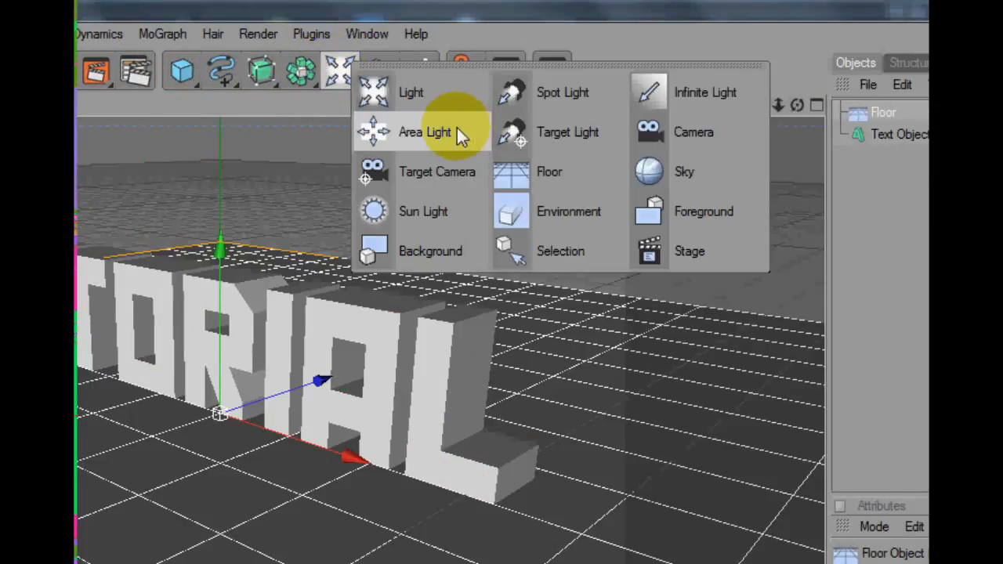
pyautogui.click(699, 173)
# Create a new material and assign a Gradient shader as the texture of its color channel.
pyautogui.doubleClick(225, 421)
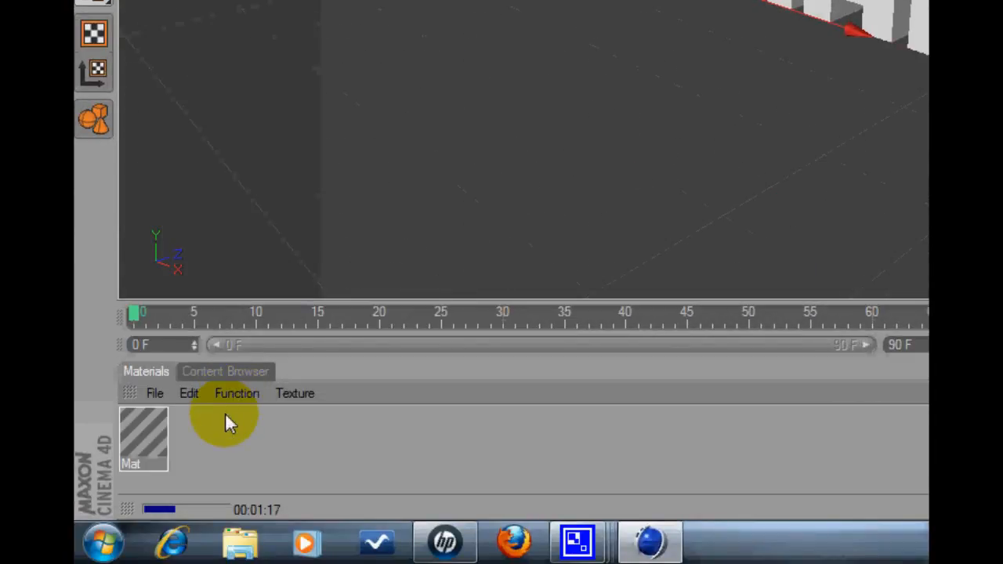
pyautogui.doubleClick(143, 437)
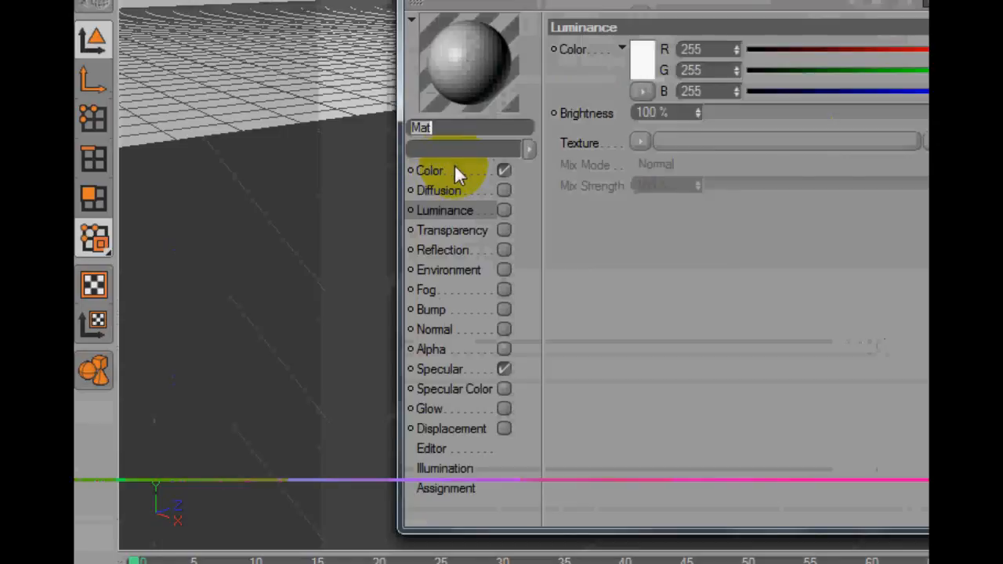
pyautogui.click(459, 172)
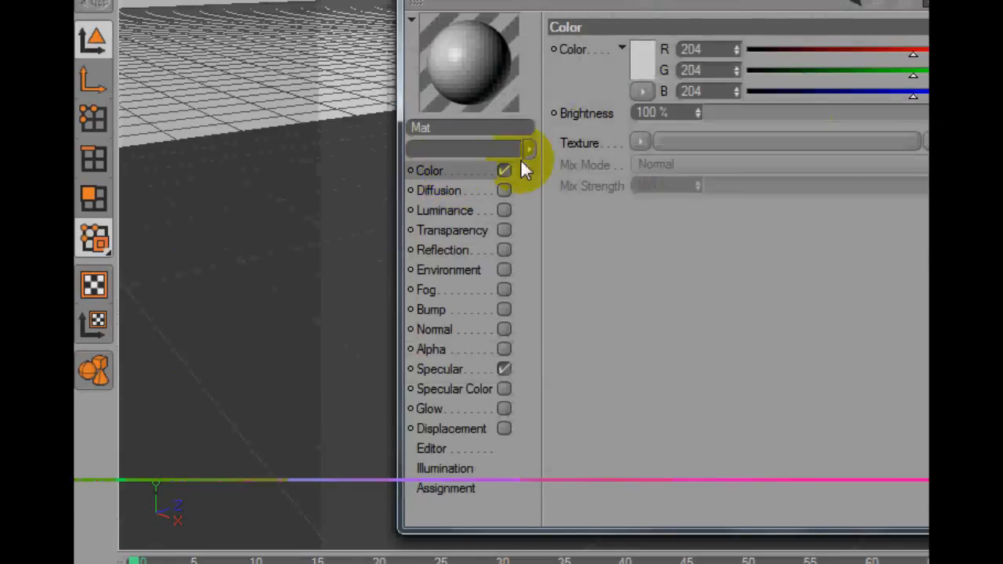
pyautogui.click(640, 142)
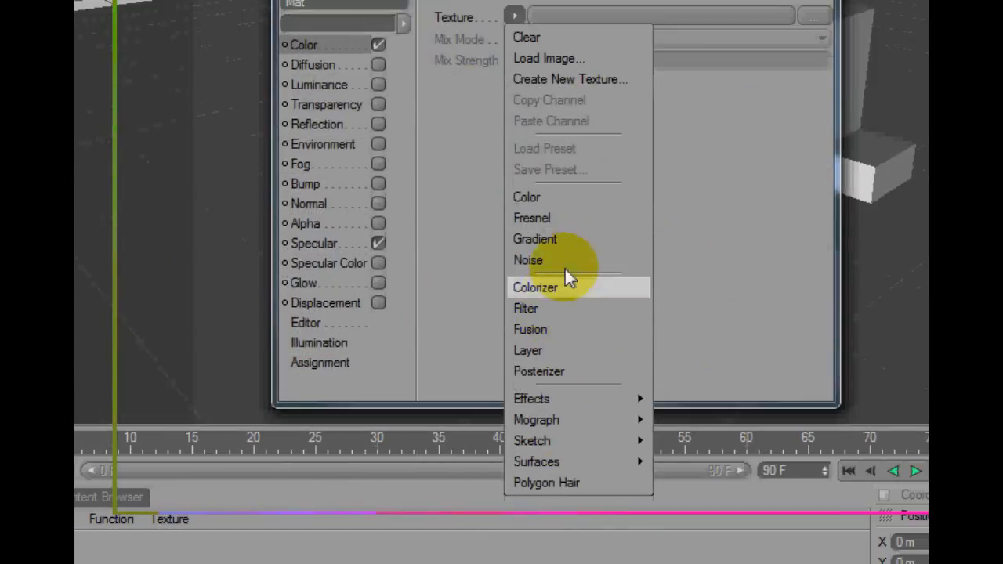
pyautogui.click(576, 367)
pyautogui.click(542, 174)
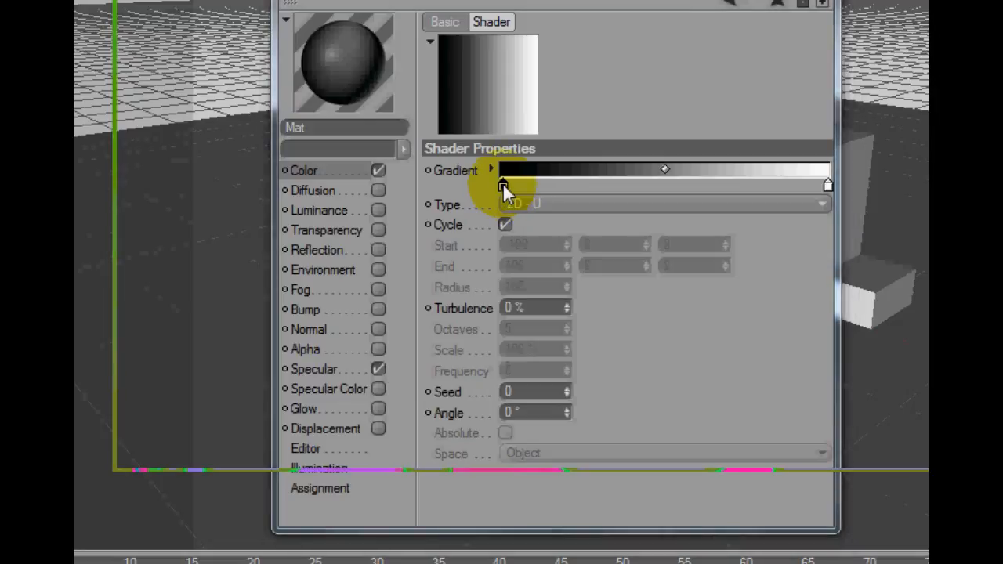
# Set the gradient's start knot to green (RGB 0, 255, 33) and its end knot to black.
pyautogui.doubleClick(505, 185)
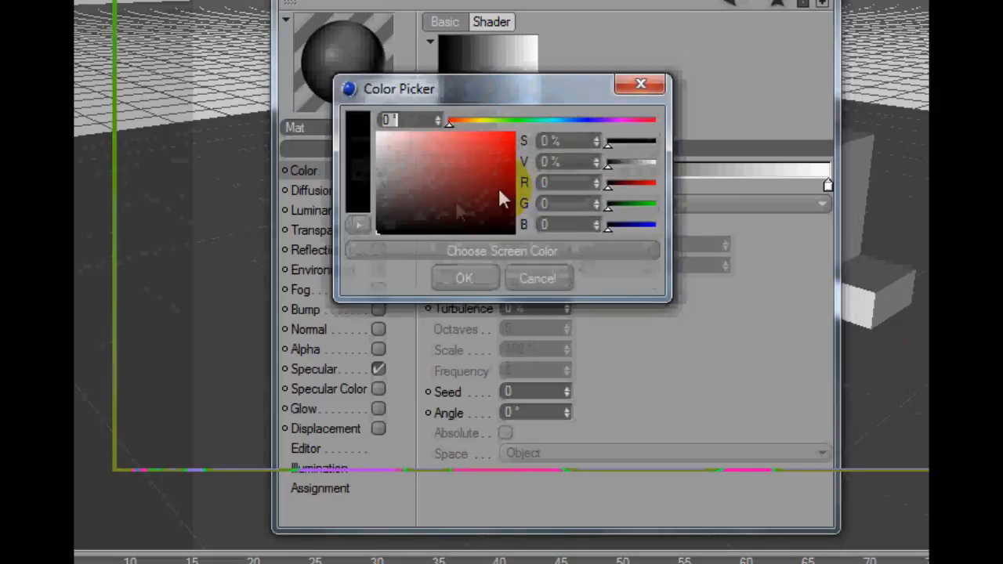
pyautogui.moveTo(486, 246); pyautogui.dragTo(521, 247)
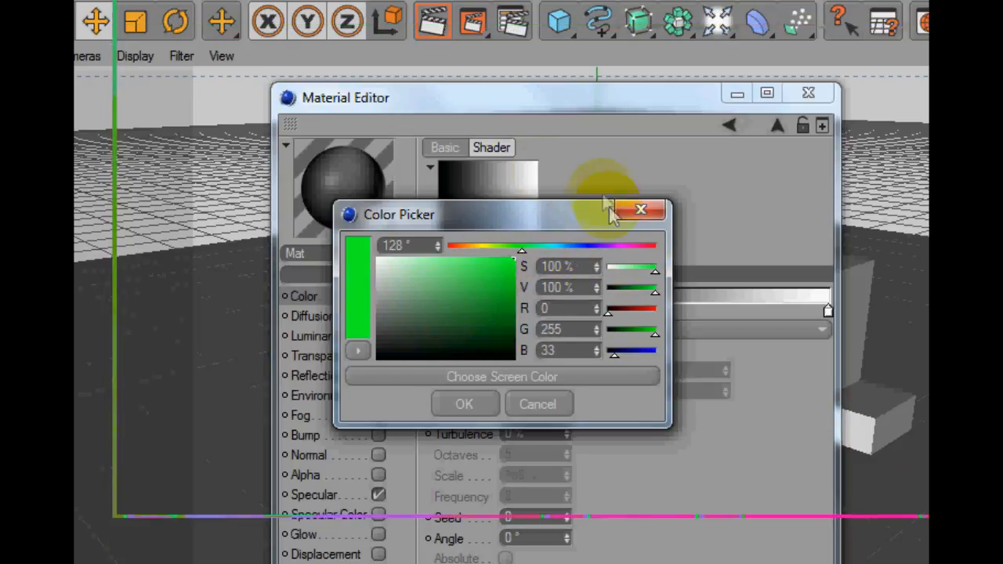
pyautogui.click(465, 403)
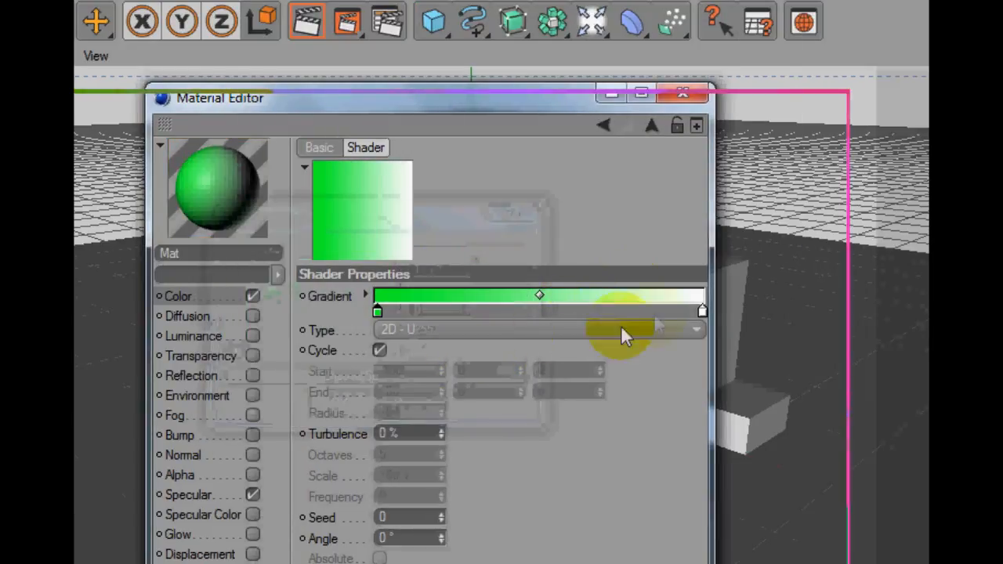
pyautogui.click(700, 311)
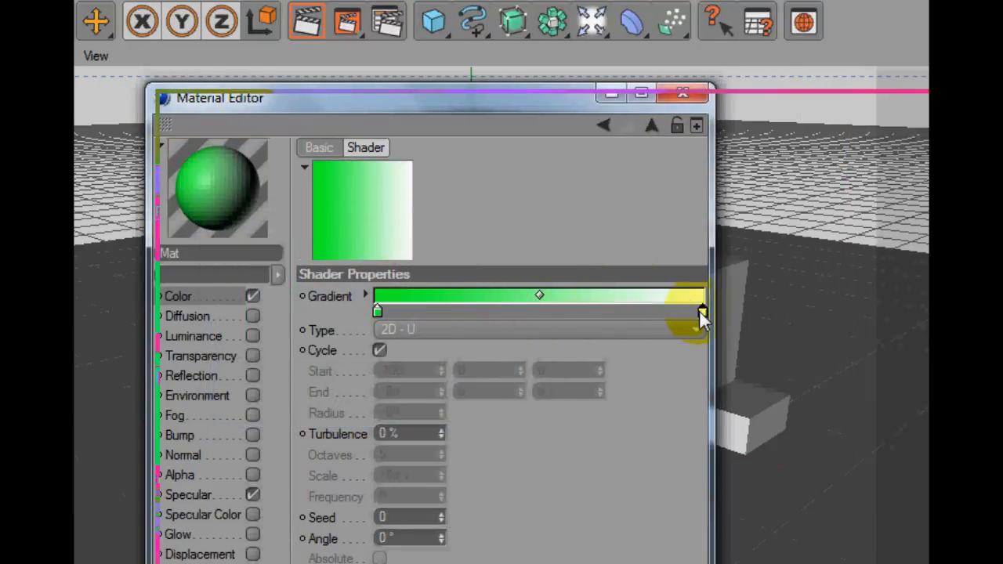
pyautogui.doubleClick(703, 312)
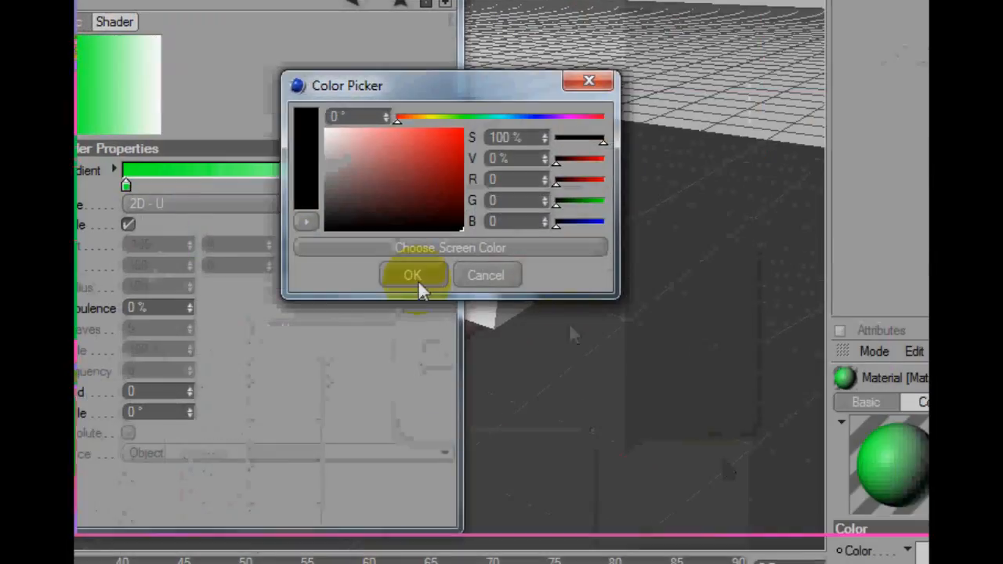
pyautogui.click(414, 277)
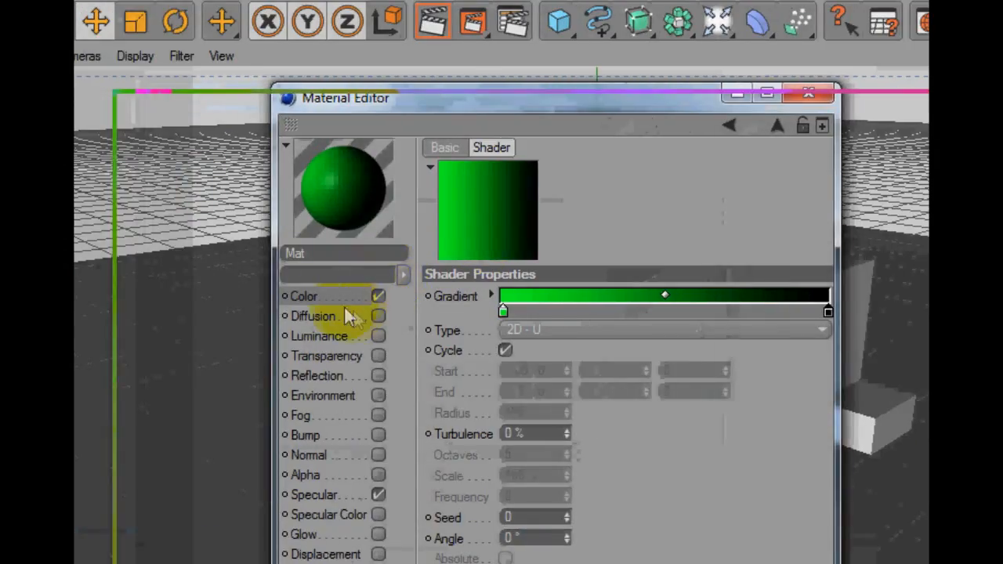
# Enable the material's luminance at 14% brightness and its reflection at 10% brightness.
pyautogui.click(336, 336)
pyautogui.click(378, 335)
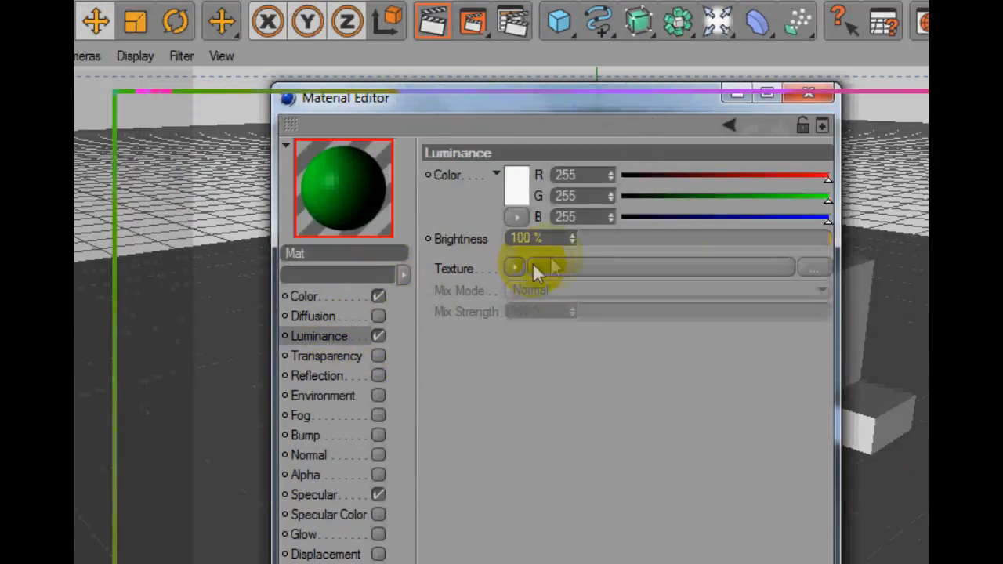
pyautogui.click(616, 242)
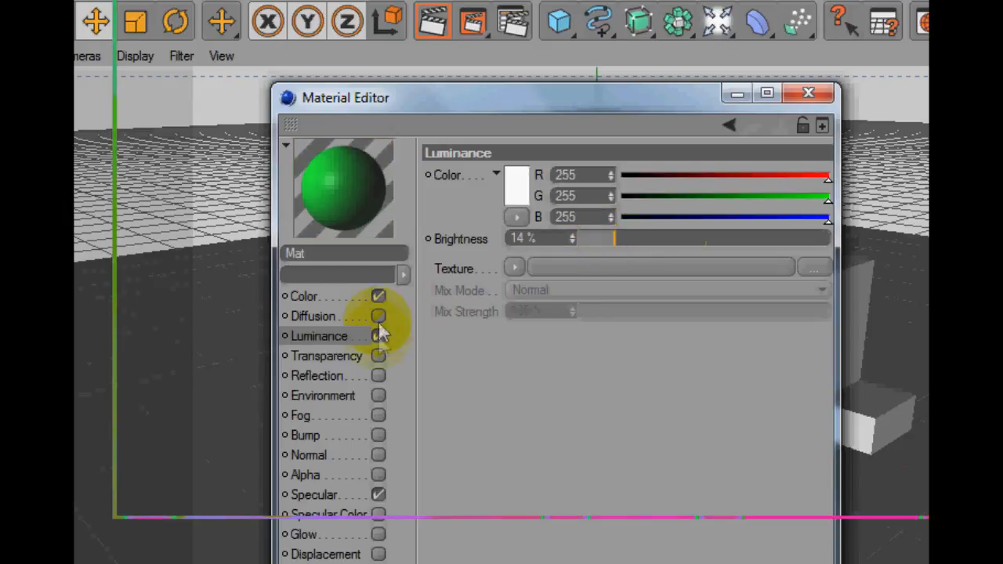
pyautogui.click(379, 375)
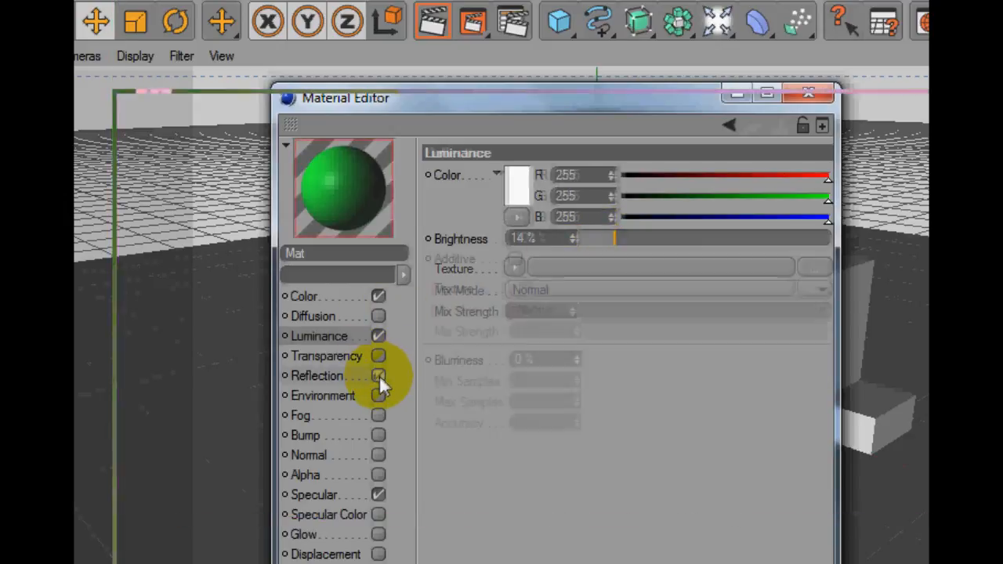
pyautogui.click(608, 239)
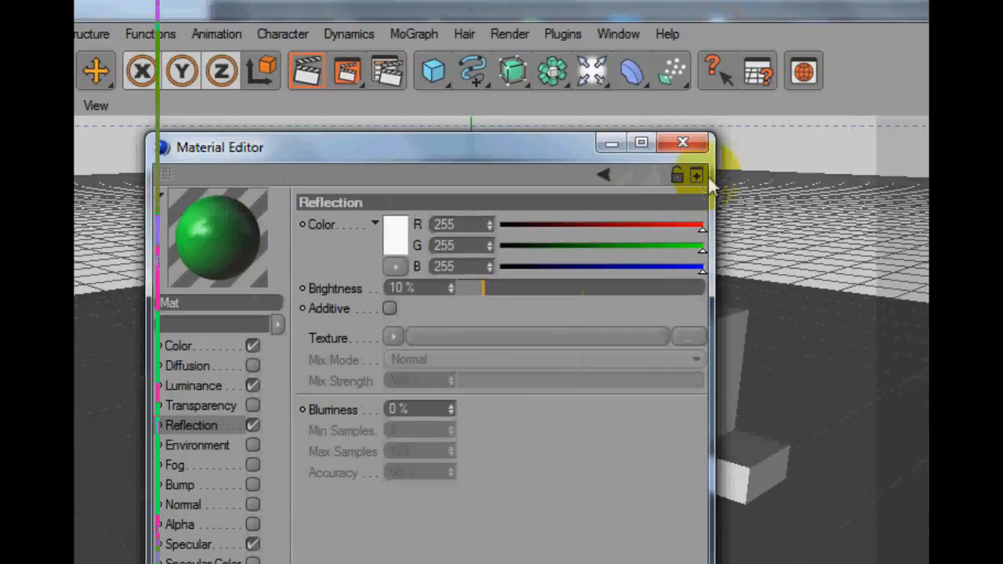
pyautogui.click(683, 143)
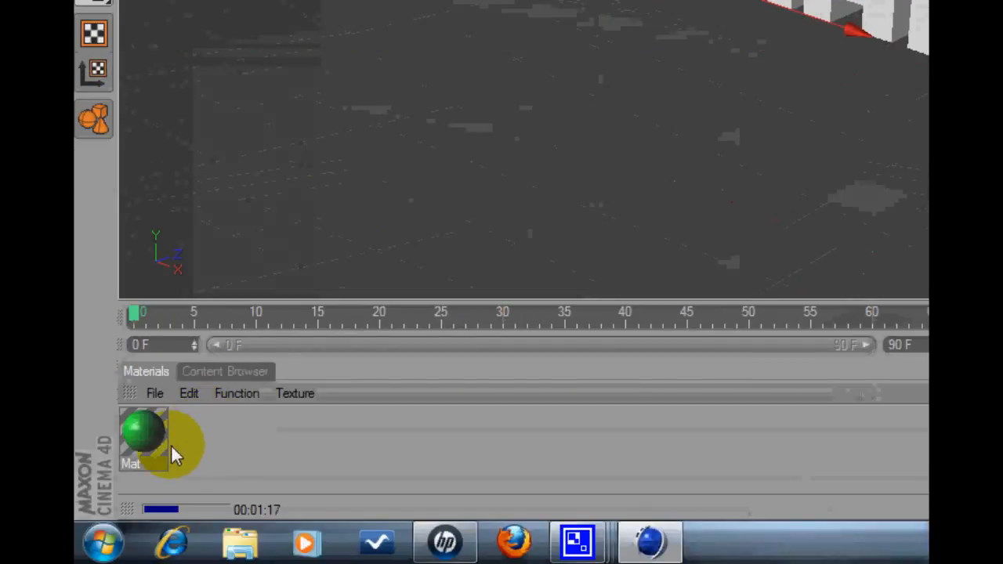
# Apply the green gradient material to the text object and render the perspective view.
pyautogui.moveTo(171, 444); pyautogui.dragTo(646, 159)
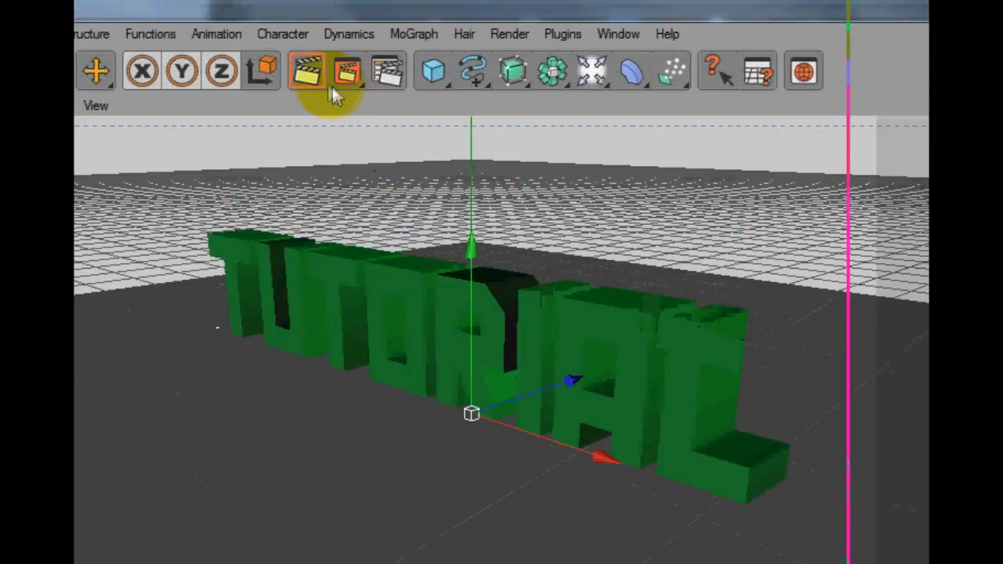
pyautogui.click(310, 78)
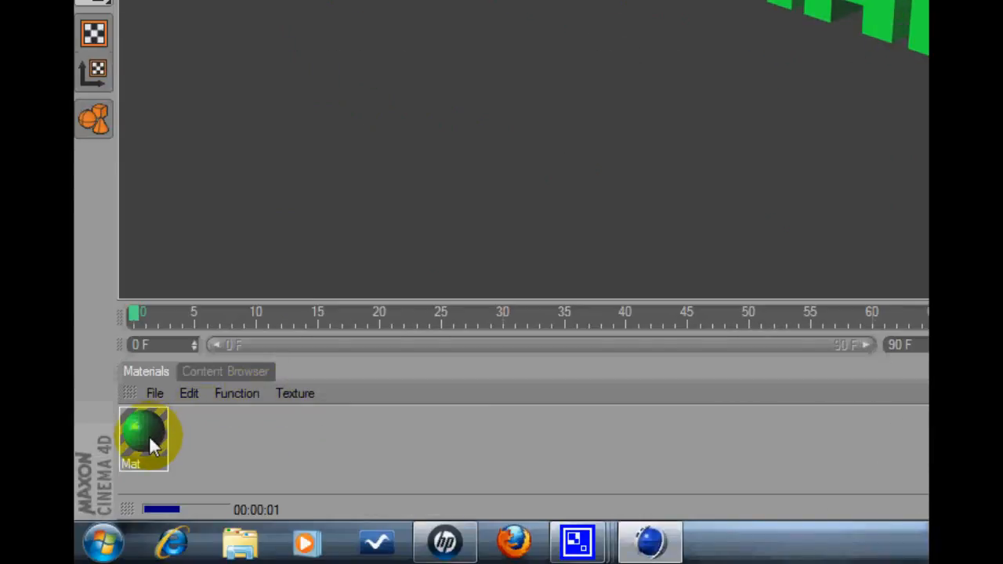
# Create a second material and lower the green material's luminance brightness to 5%.
pyautogui.doubleClick(206, 428)
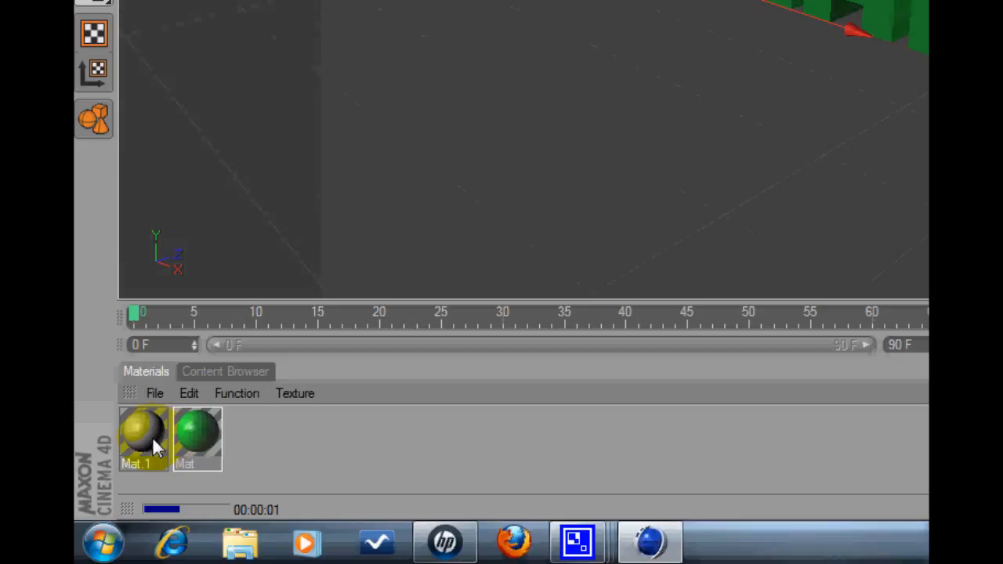
pyautogui.doubleClick(219, 433)
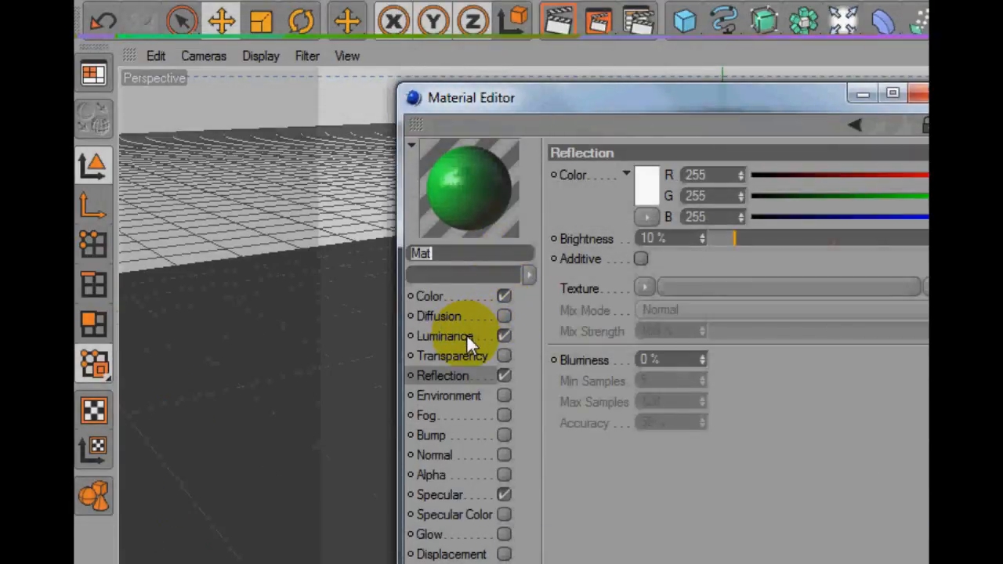
pyautogui.click(454, 335)
pyautogui.moveTo(714, 239); pyautogui.dragTo(719, 239)
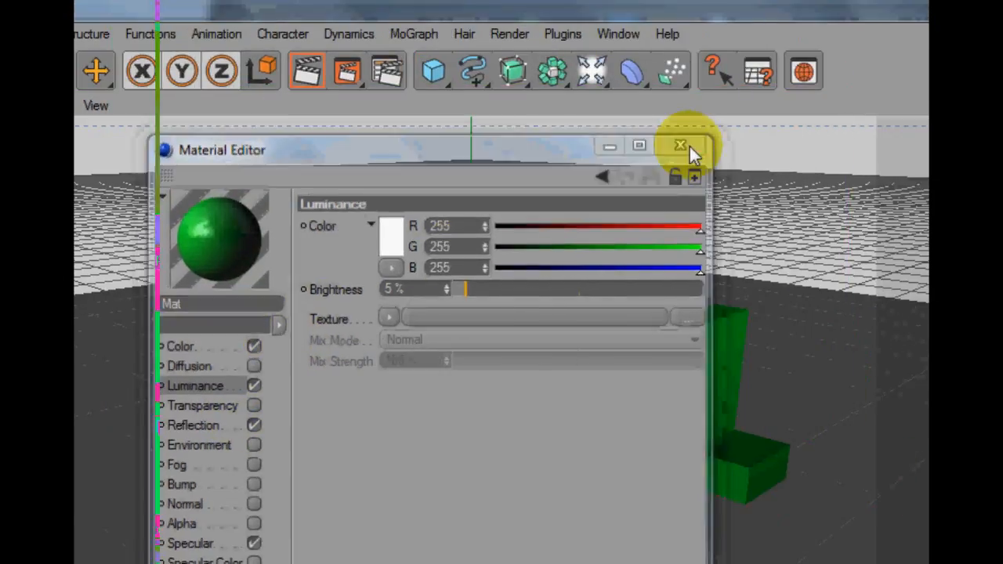
pyautogui.click(687, 144)
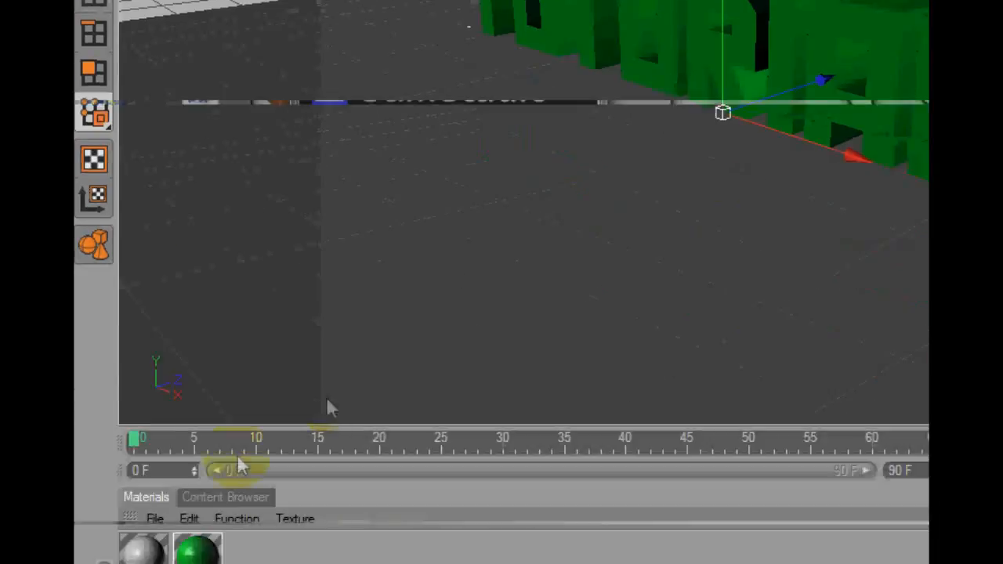
# Set the second material's color to yellow-green (RGB 212, 255, 0).
pyautogui.click(144, 437)
pyautogui.doubleClick(144, 436)
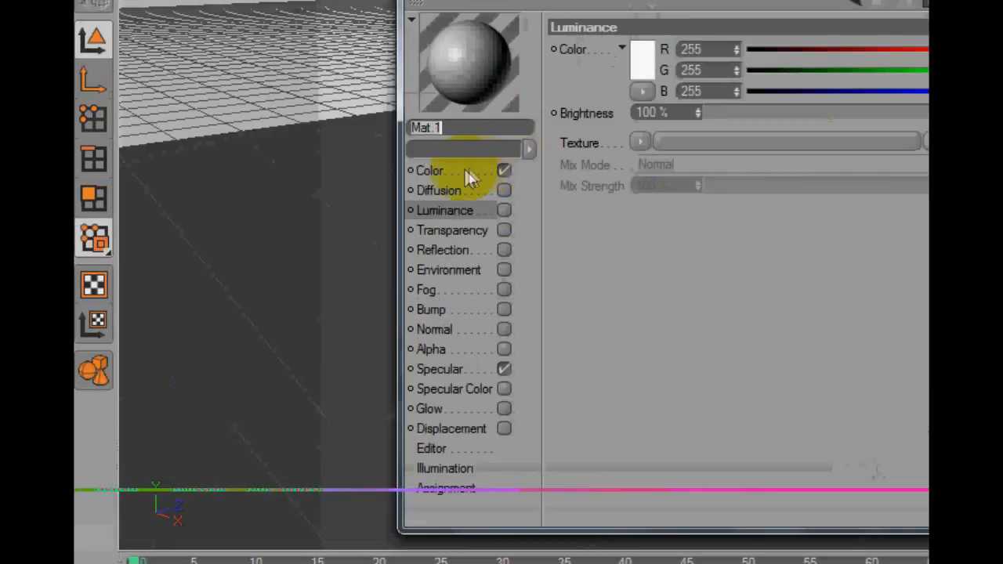
pyautogui.click(464, 168)
pyautogui.click(642, 60)
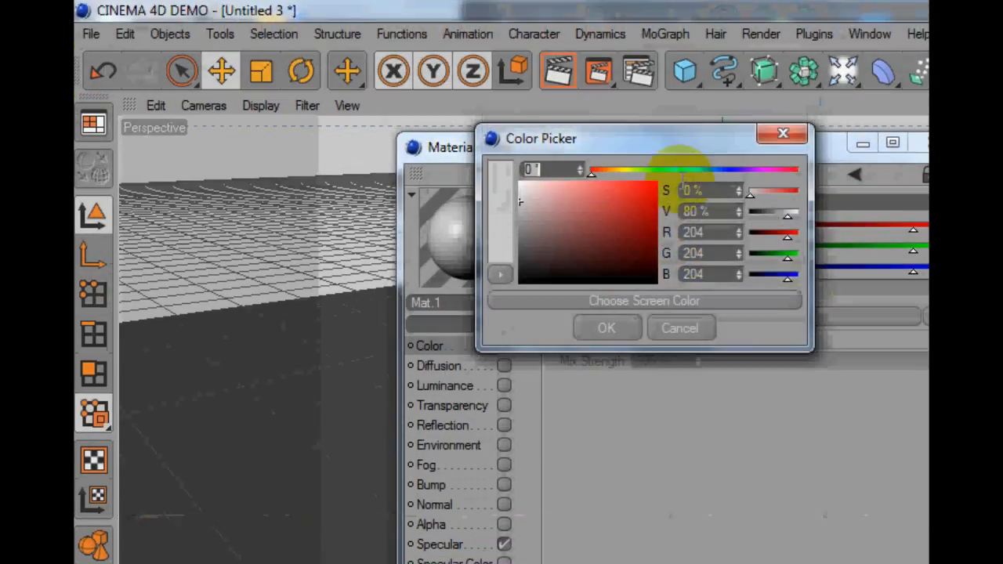
pyautogui.moveTo(662, 171); pyautogui.dragTo(771, 89)
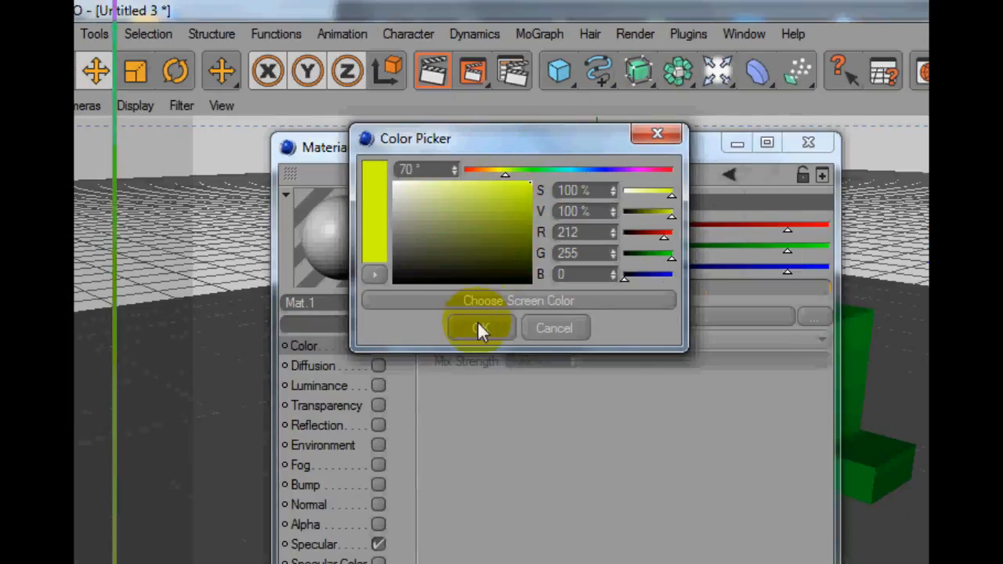
pyautogui.click(480, 329)
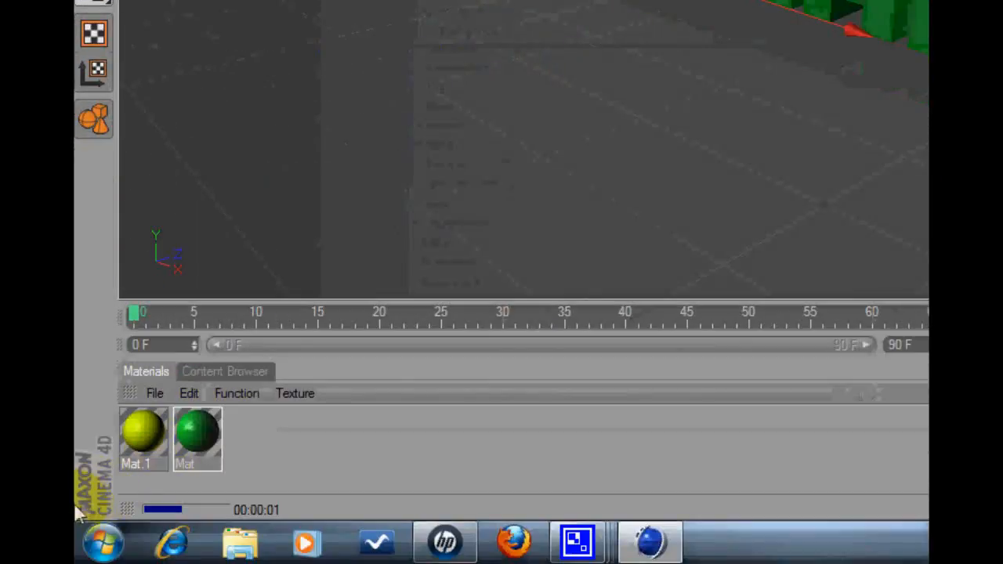
# Apply the yellow-green material to the text object, restrict it to selection C1, and render the perspective view.
pyautogui.moveTo(147, 437); pyautogui.dragTo(650, 157)
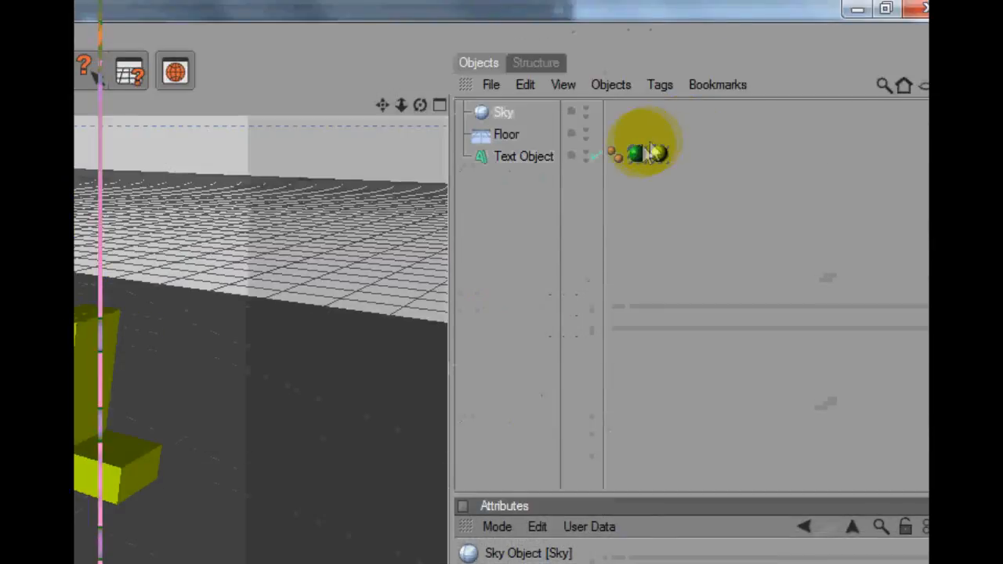
pyautogui.click(633, 154)
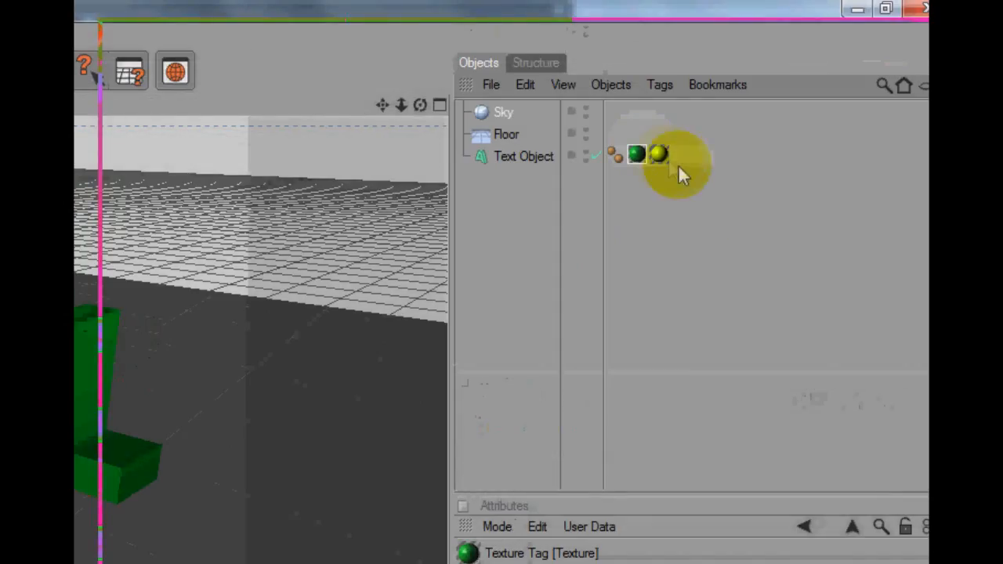
pyautogui.click(656, 155)
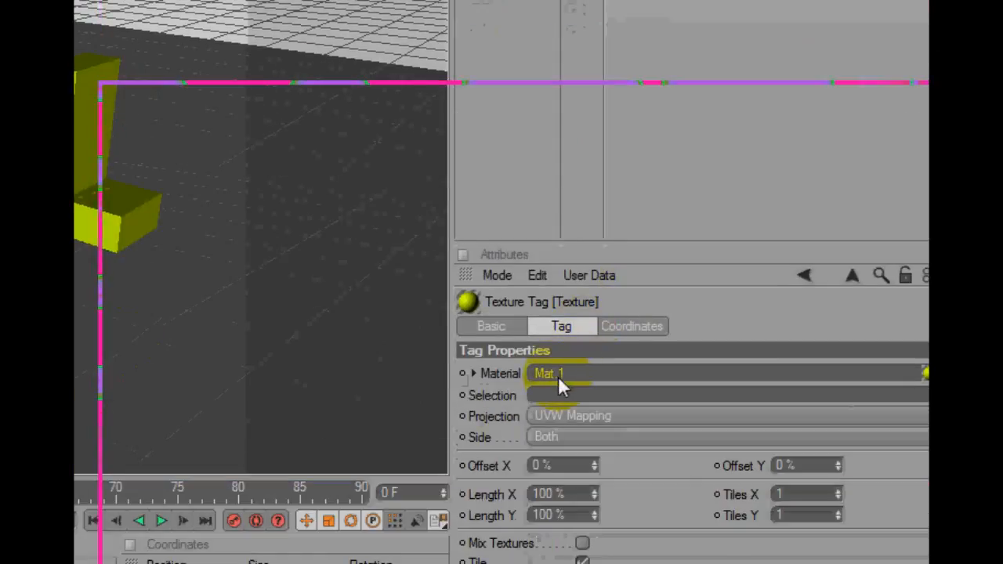
pyautogui.click(557, 391)
pyautogui.write('C1')
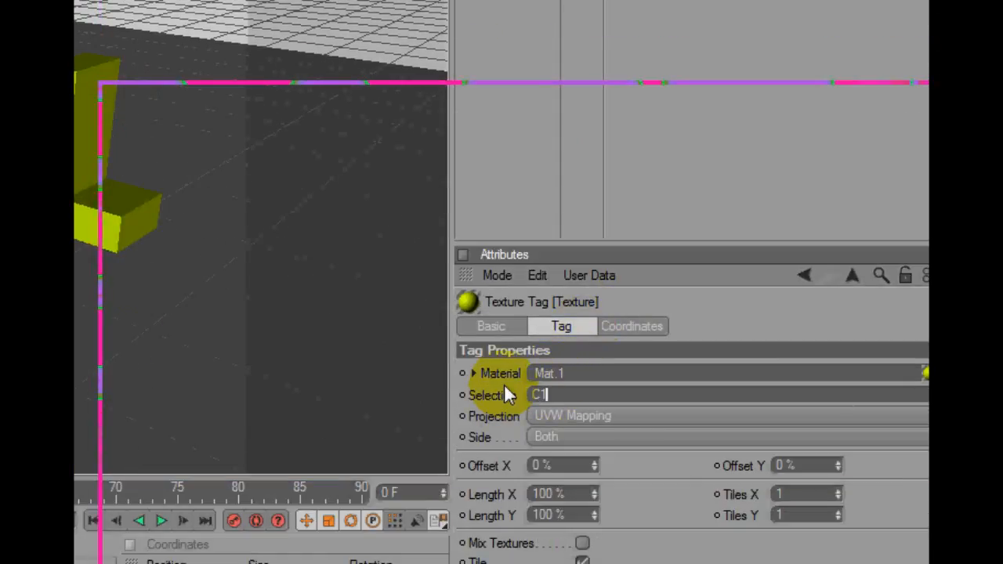
pyautogui.press('Return')
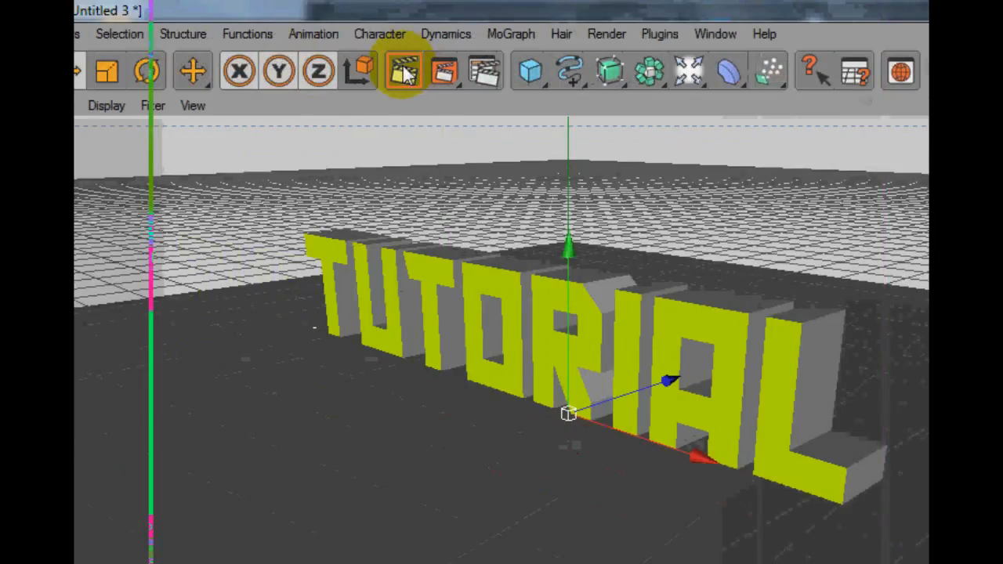
pyautogui.click(404, 71)
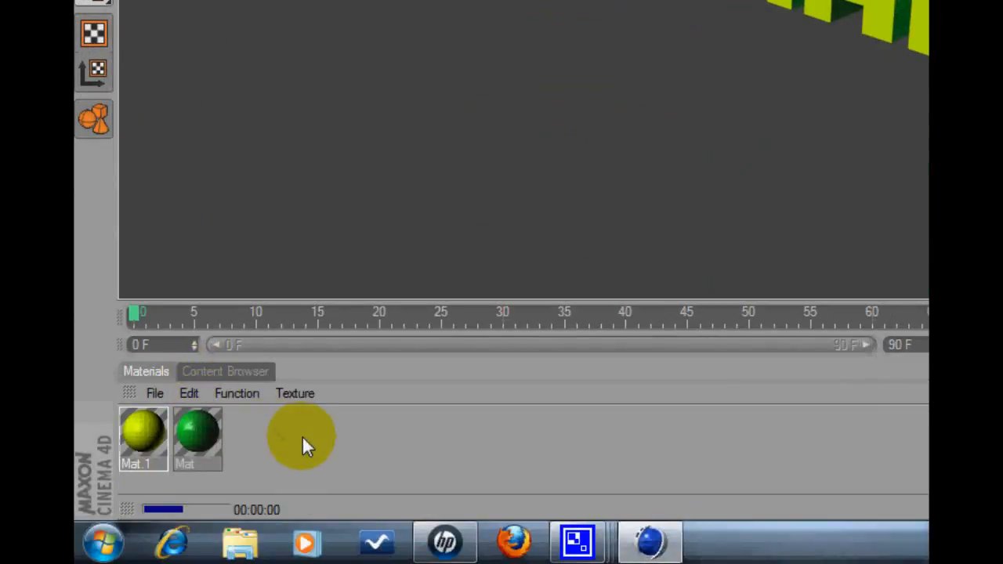
# Create a third material and set its color to lime green (RGB 187, 255, 0).
pyautogui.doubleClick(302, 436)
pyautogui.doubleClick(143, 439)
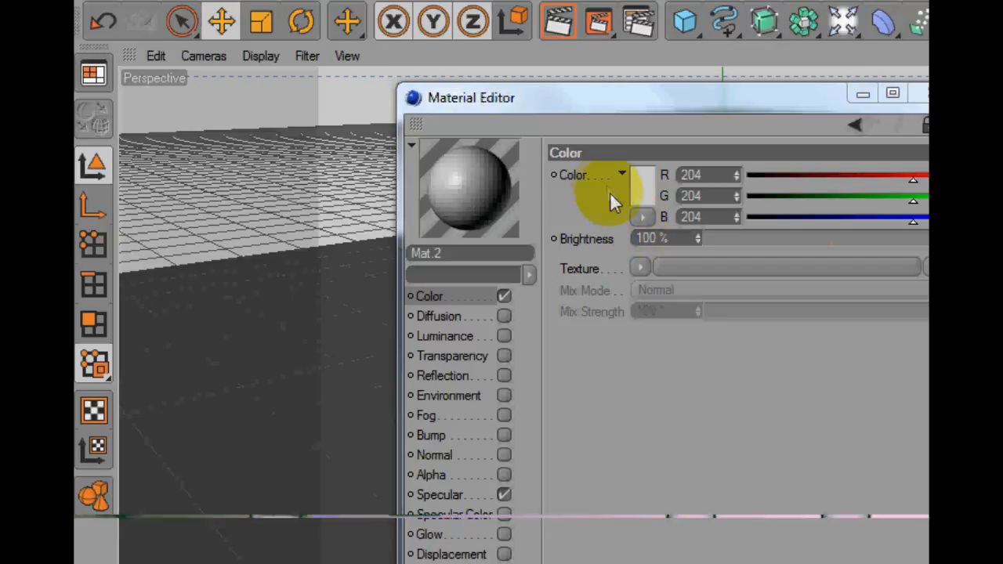
pyautogui.click(639, 191)
pyautogui.moveTo(623, 123); pyautogui.dragTo(630, 126)
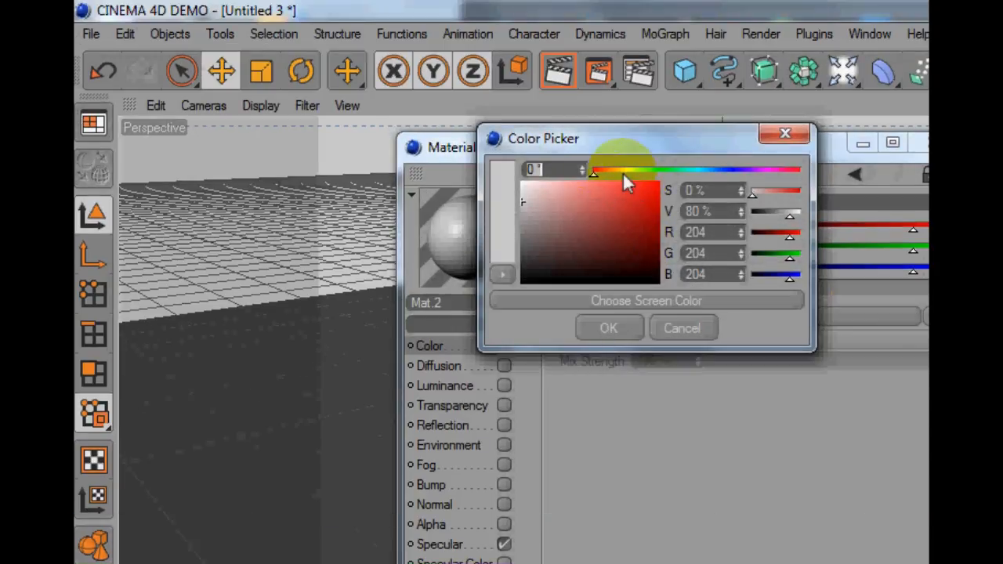
pyautogui.moveTo(631, 175); pyautogui.dragTo(690, 171)
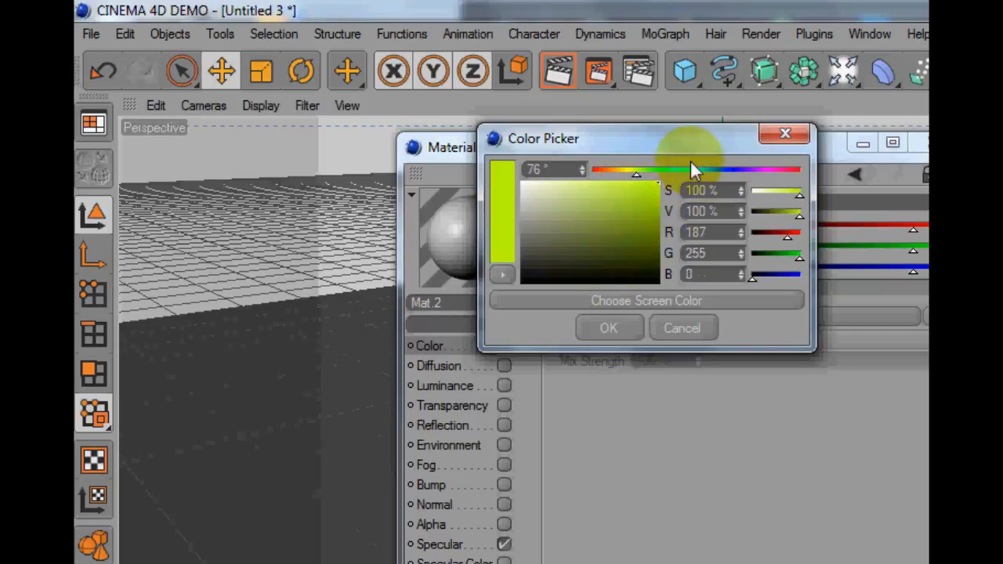
pyautogui.click(608, 327)
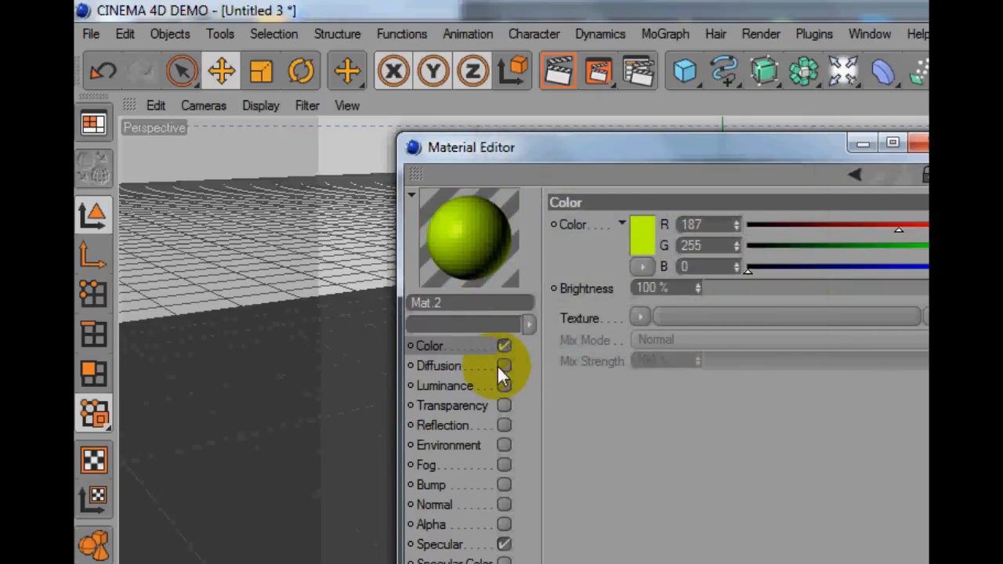
# Enable the lime material's luminance at 7% brightness and its reflection at 25% brightness.
pyautogui.click(504, 386)
pyautogui.click(723, 289)
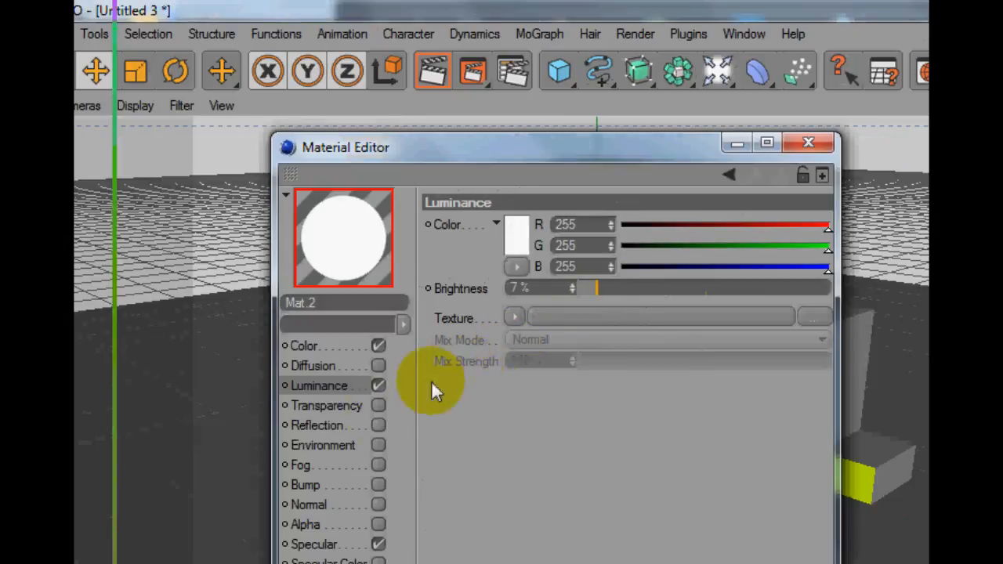
pyautogui.click(378, 425)
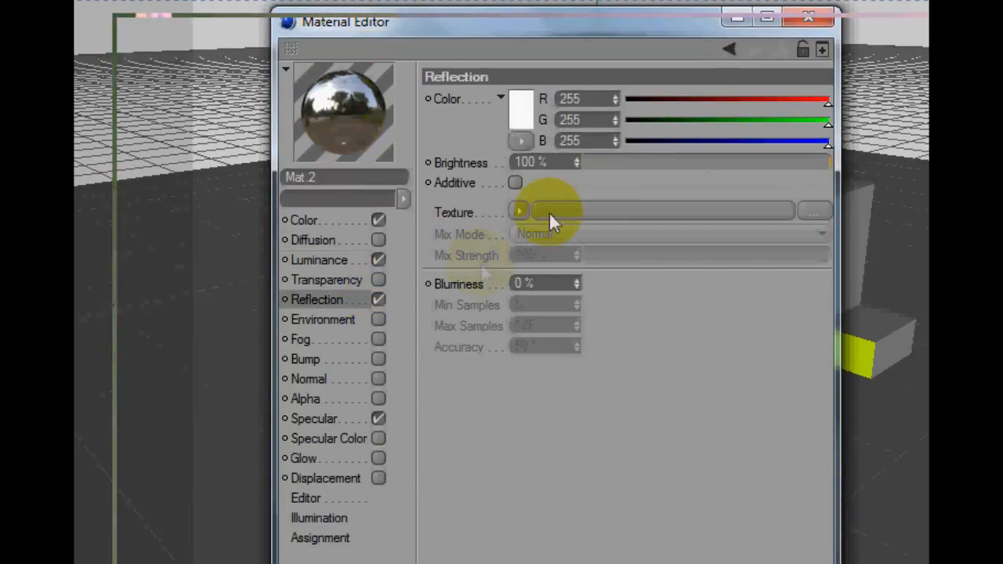
pyautogui.moveTo(615, 163); pyautogui.dragTo(645, 164)
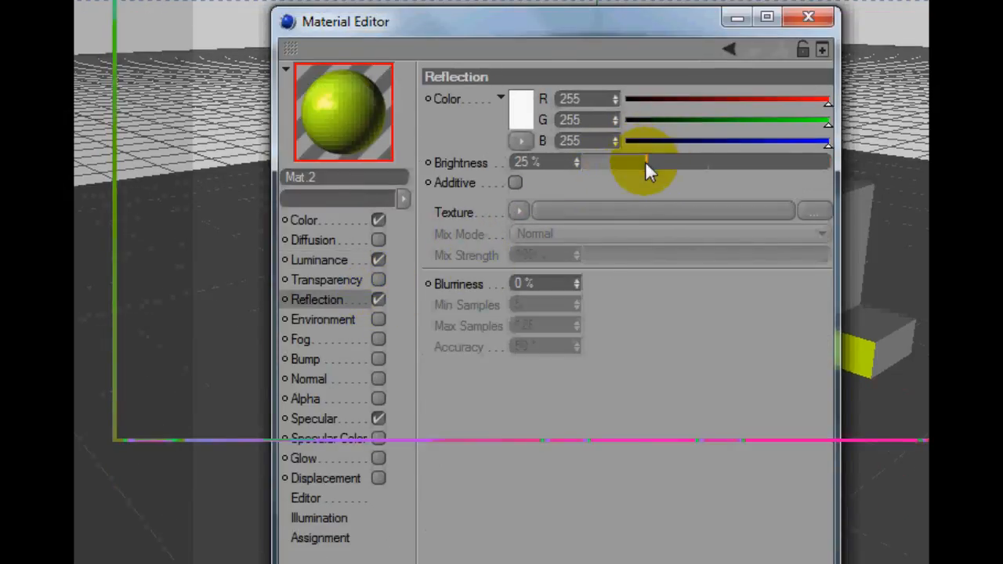
pyautogui.click(809, 17)
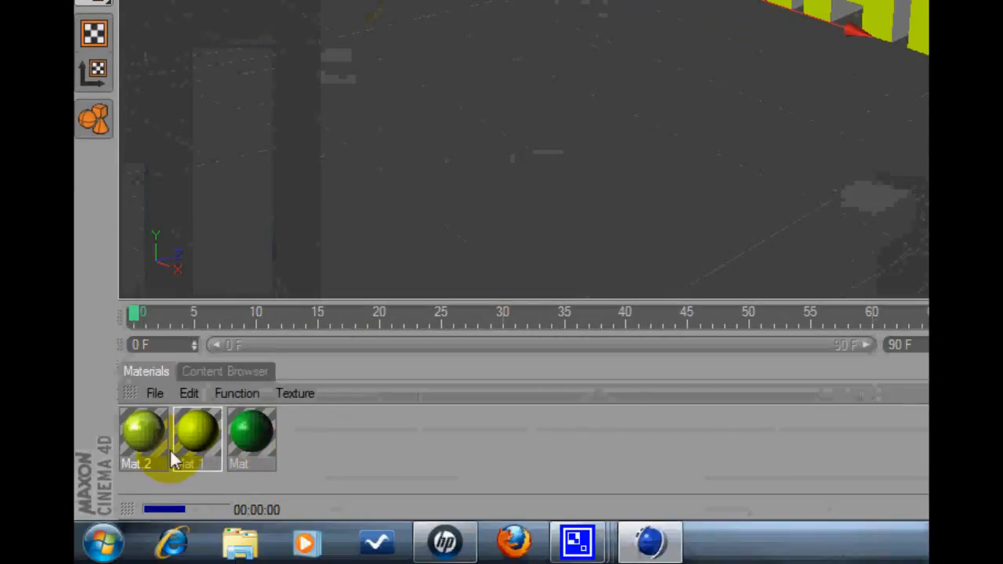
# Apply the reflective lime material to the floor and render the perspective view.
pyautogui.moveTo(174, 461); pyautogui.dragTo(258, 291)
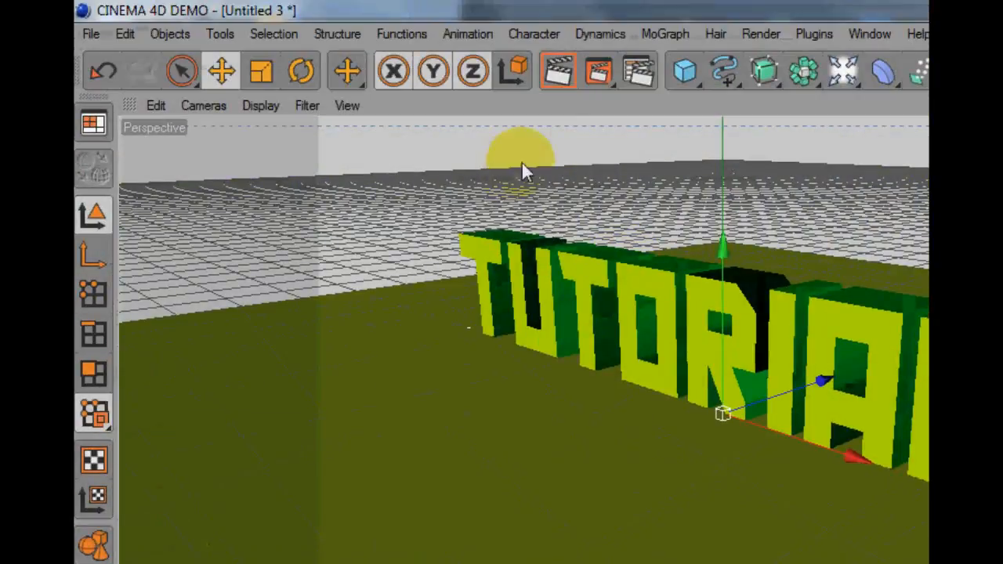
pyautogui.click(561, 70)
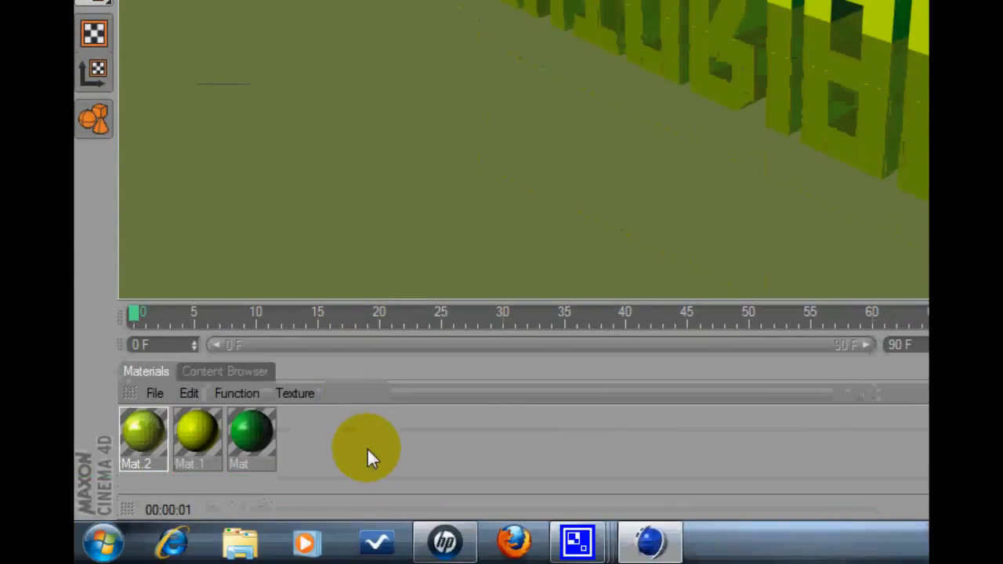
# Create a fourth material and set its color to yellow (RGB 229, 255, 0).
pyautogui.doubleClick(367, 448)
pyautogui.doubleClick(167, 440)
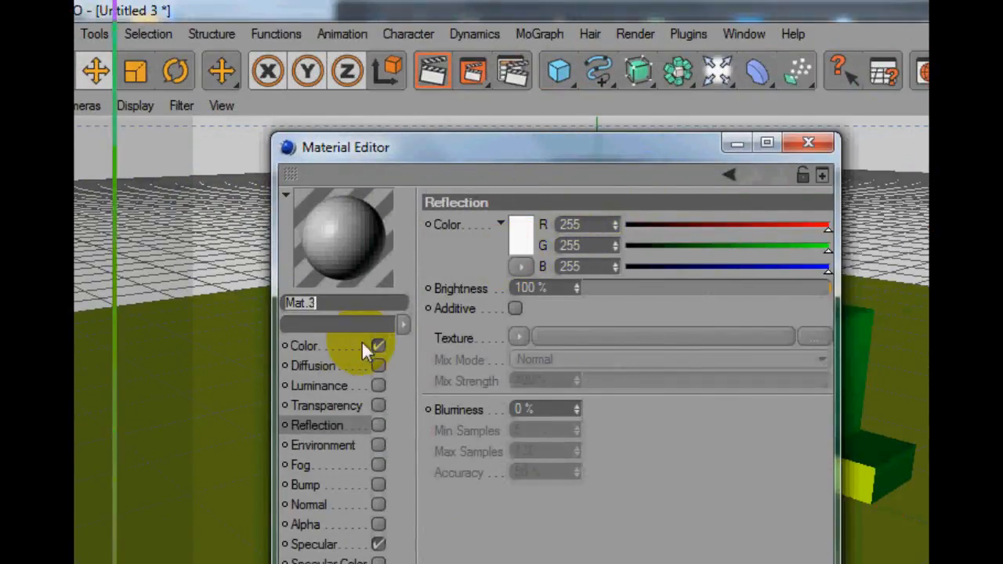
pyautogui.click(345, 345)
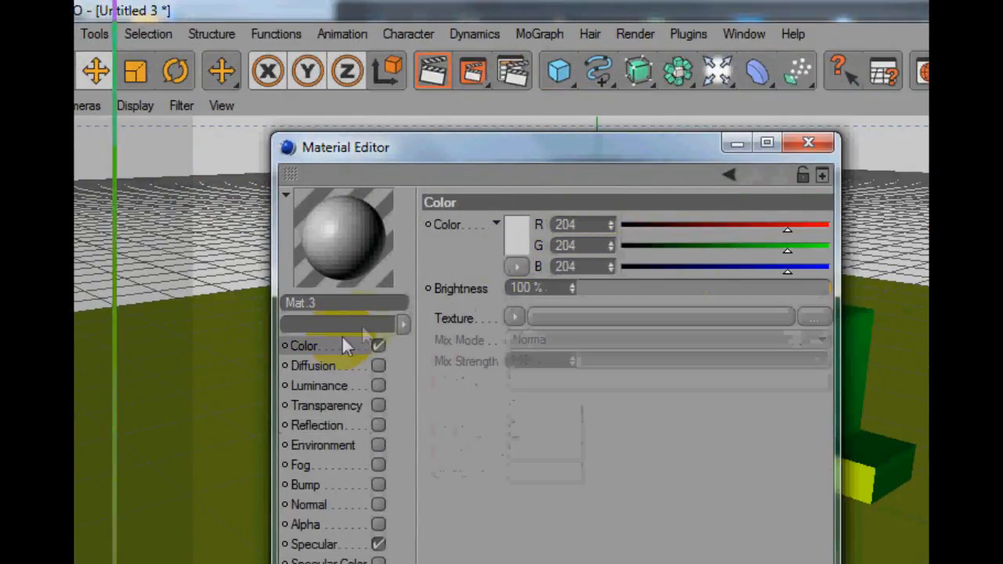
pyautogui.click(514, 247)
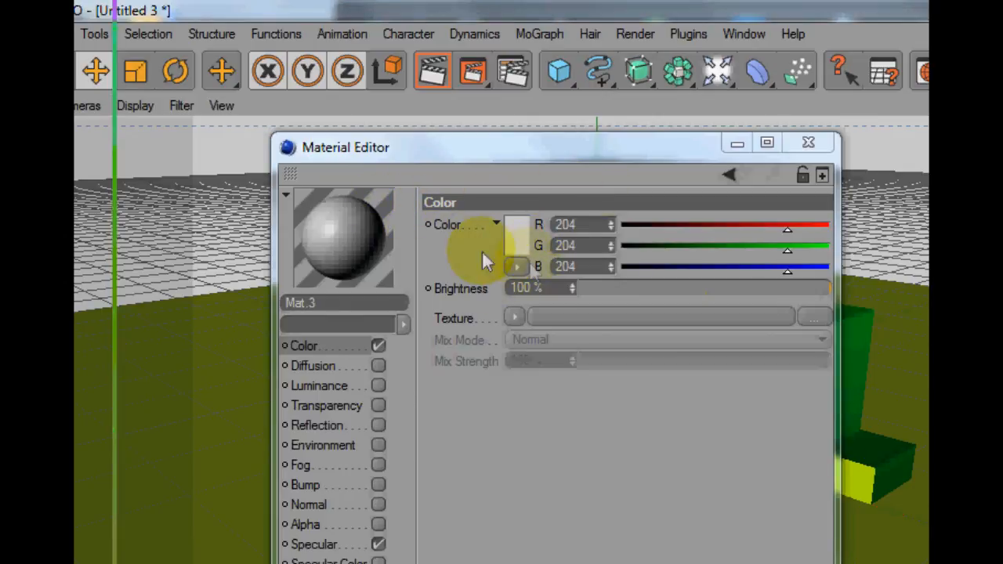
pyautogui.click(525, 235)
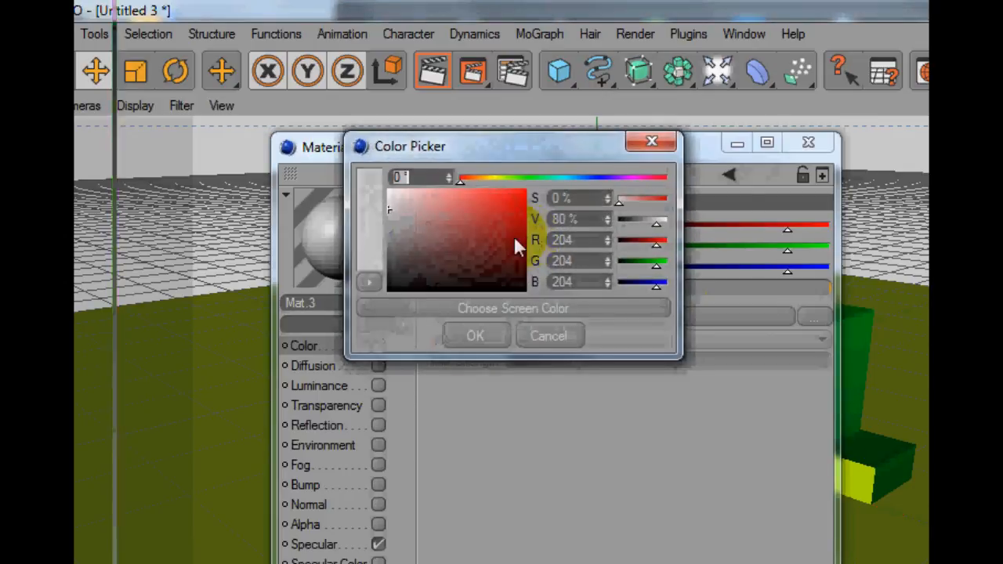
pyautogui.moveTo(486, 179)
pyautogui.mouseDown()
pyautogui.moveTo(509, 181)
pyautogui.moveTo(498, 192)
pyautogui.mouseUp()
pyautogui.click(525, 191)
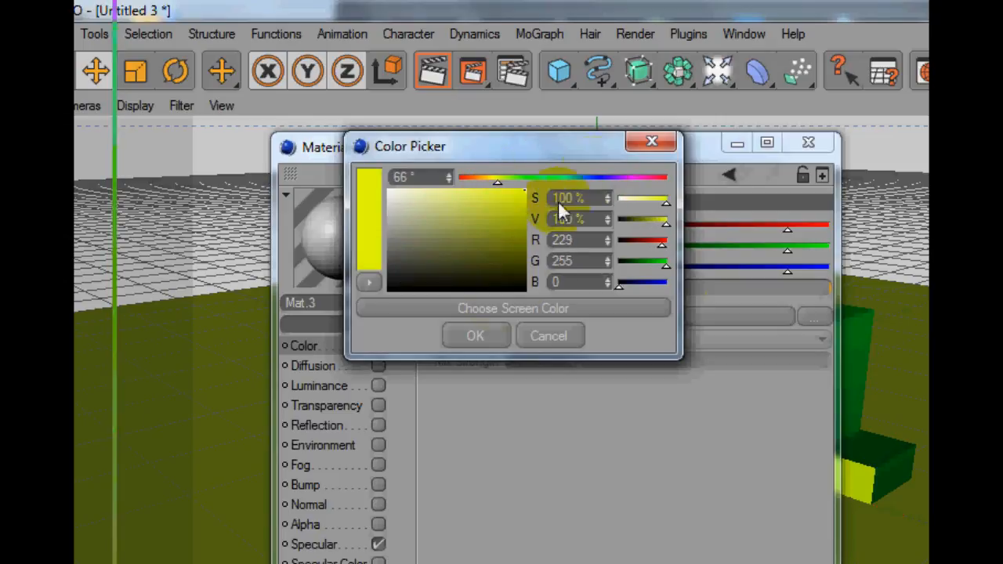
pyautogui.click(475, 337)
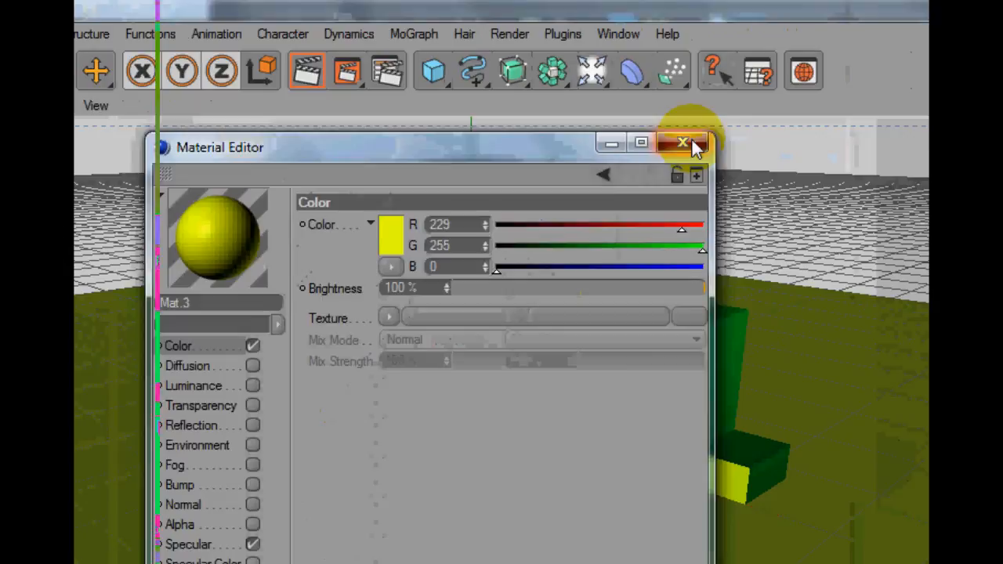
pyautogui.click(817, 145)
# Apply the yellow material to the sky and render the scene both as a separate picture and in the perspective view.
pyautogui.moveTo(151, 428); pyautogui.dragTo(1002, 60)
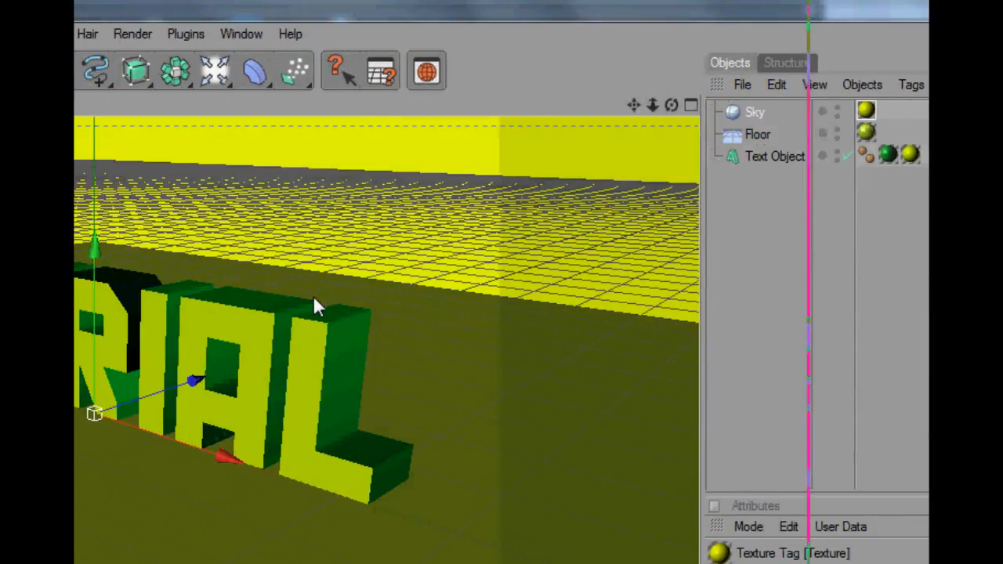
pyautogui.click(339, 78)
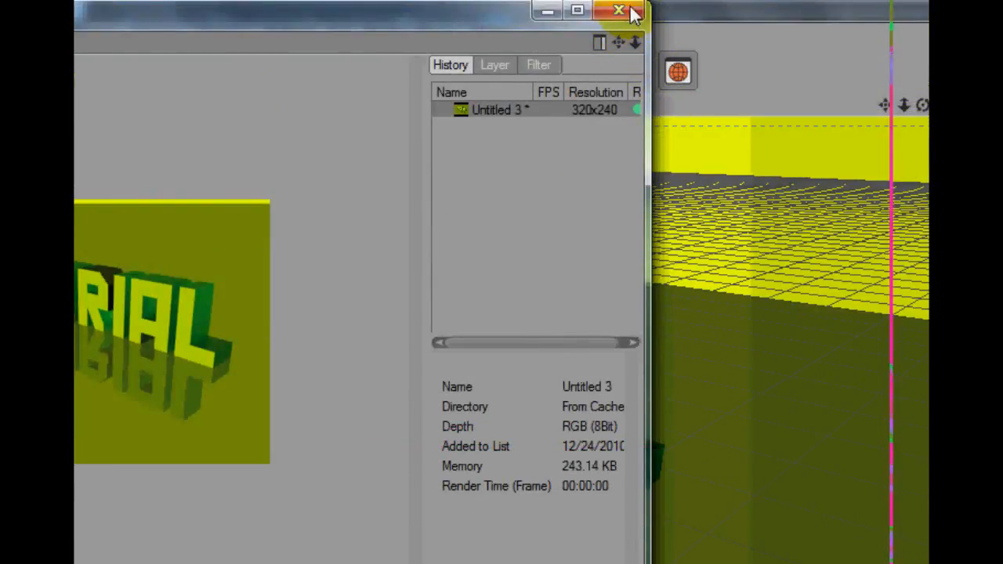
pyautogui.click(631, 10)
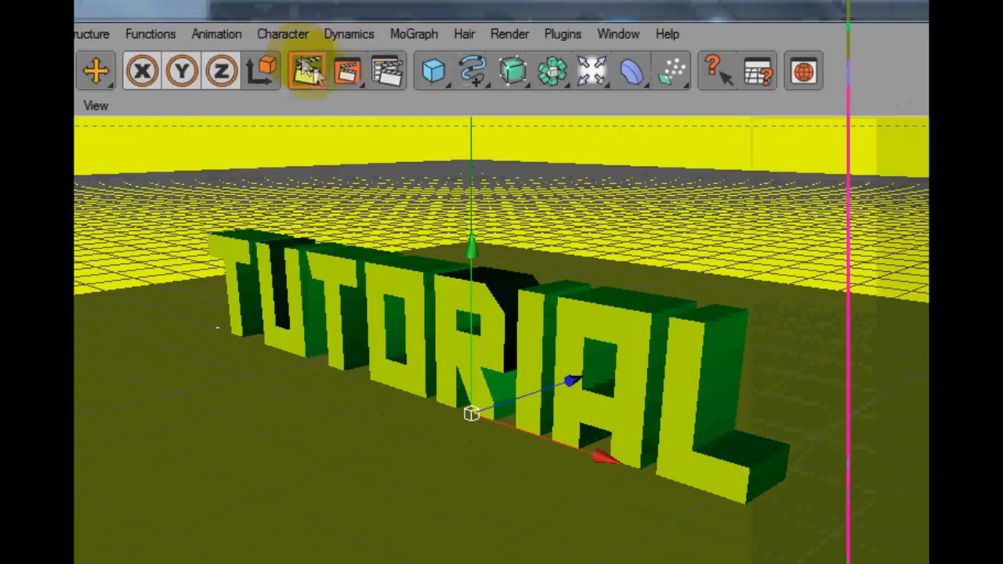
pyautogui.click(192, 79)
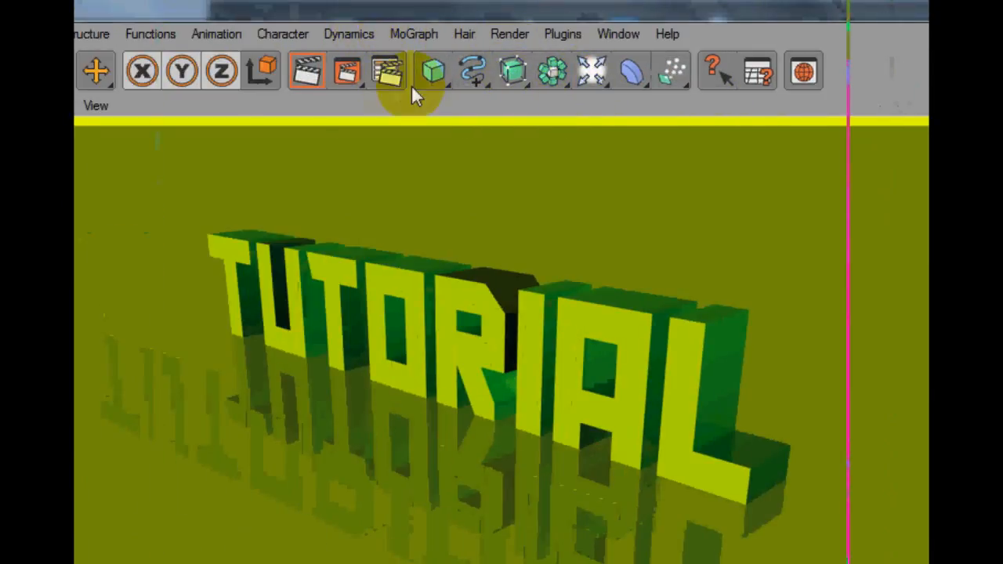
pyautogui.click(391, 73)
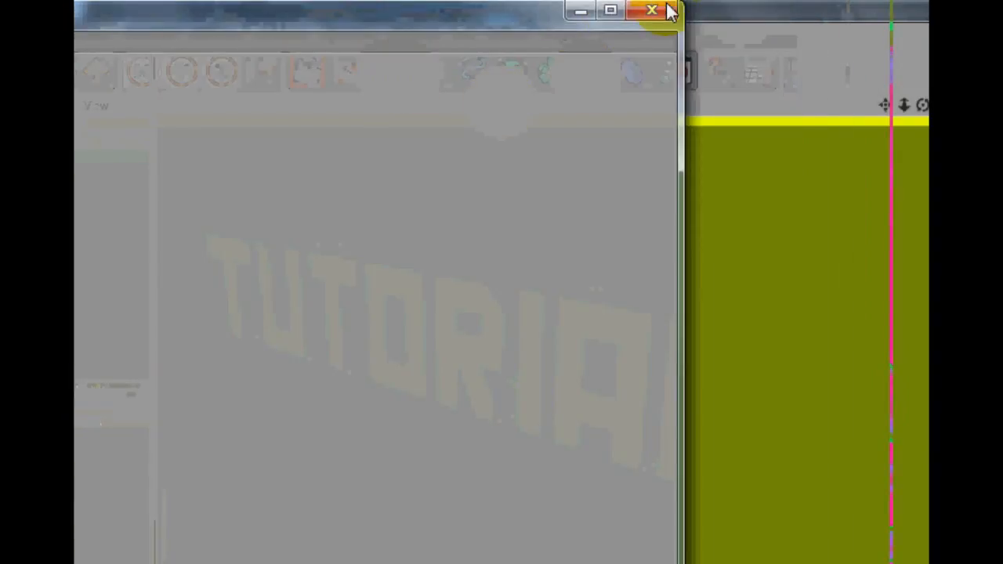
pyautogui.click(769, 14)
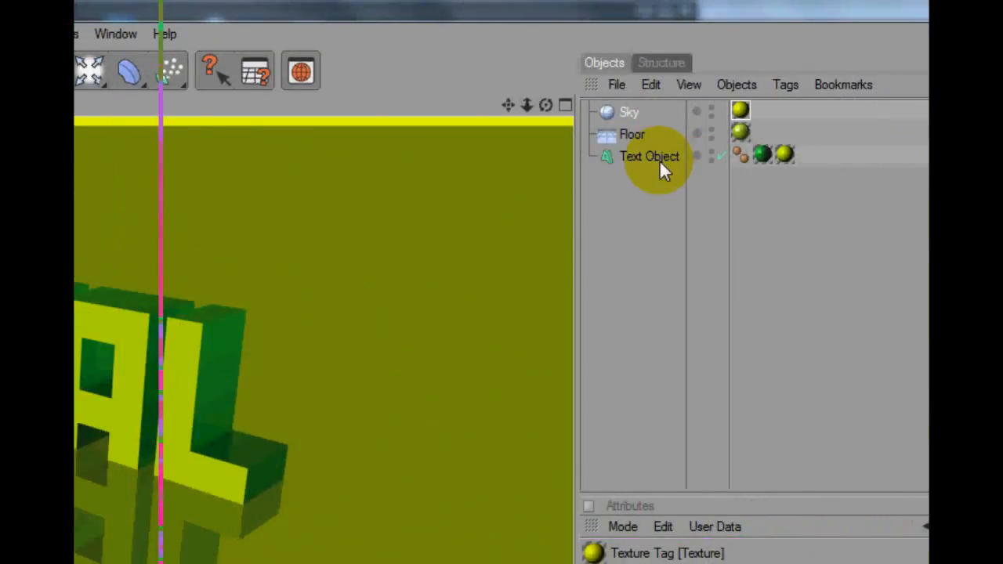
# Set both the start and end caps of the text object to Fillet Cap.
pyautogui.click(655, 157)
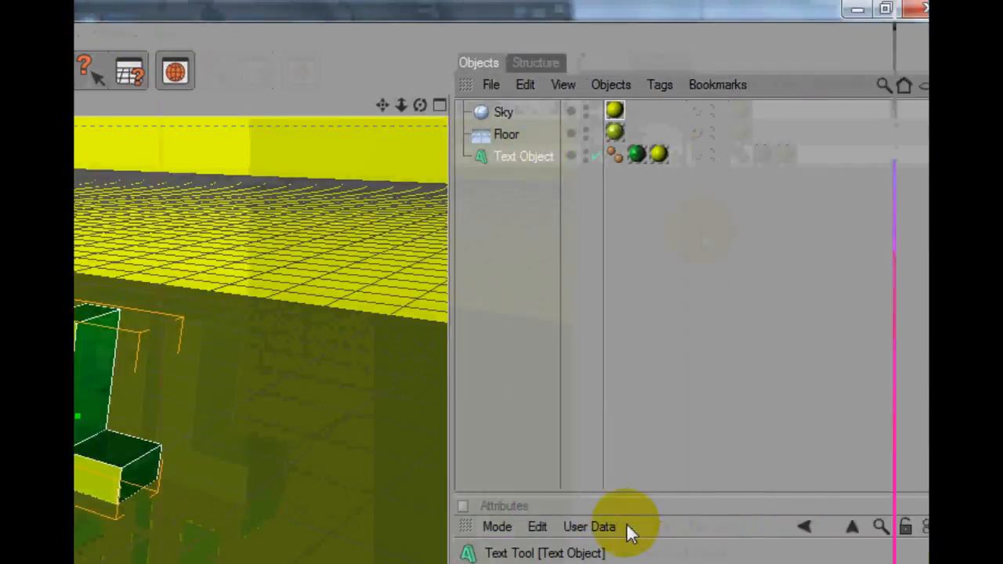
pyautogui.click(619, 201)
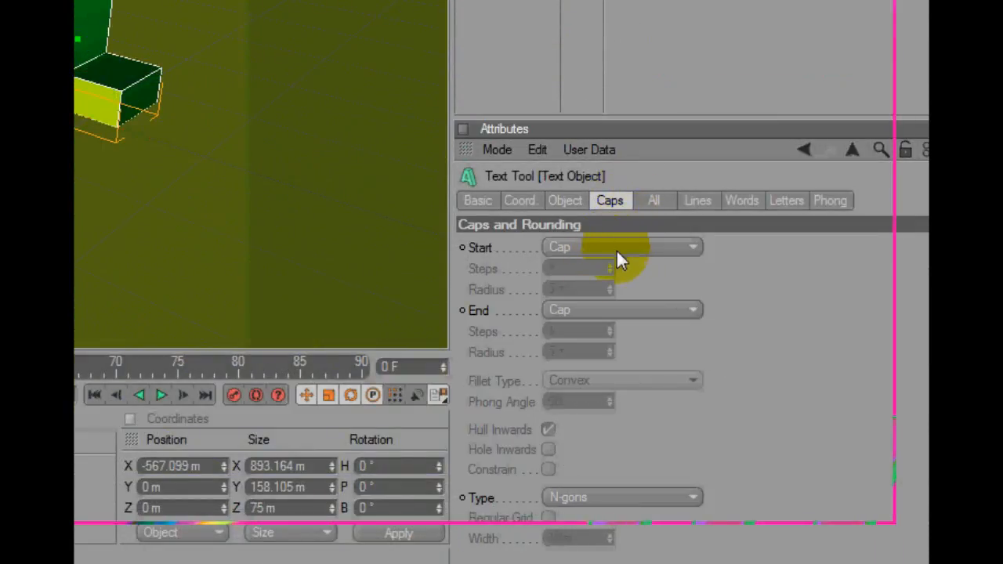
pyautogui.click(616, 247)
pyautogui.click(577, 332)
pyautogui.click(627, 314)
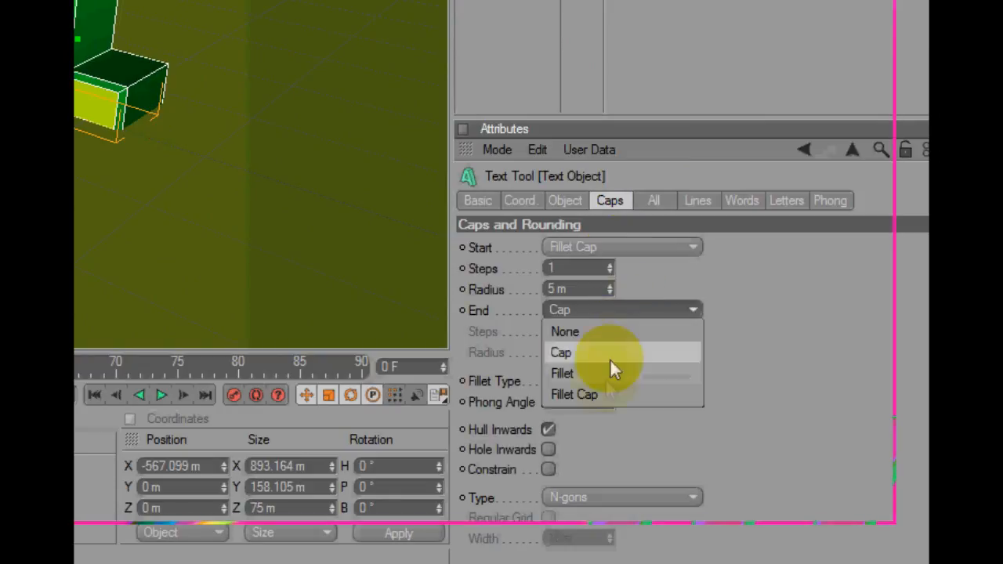
pyautogui.click(604, 396)
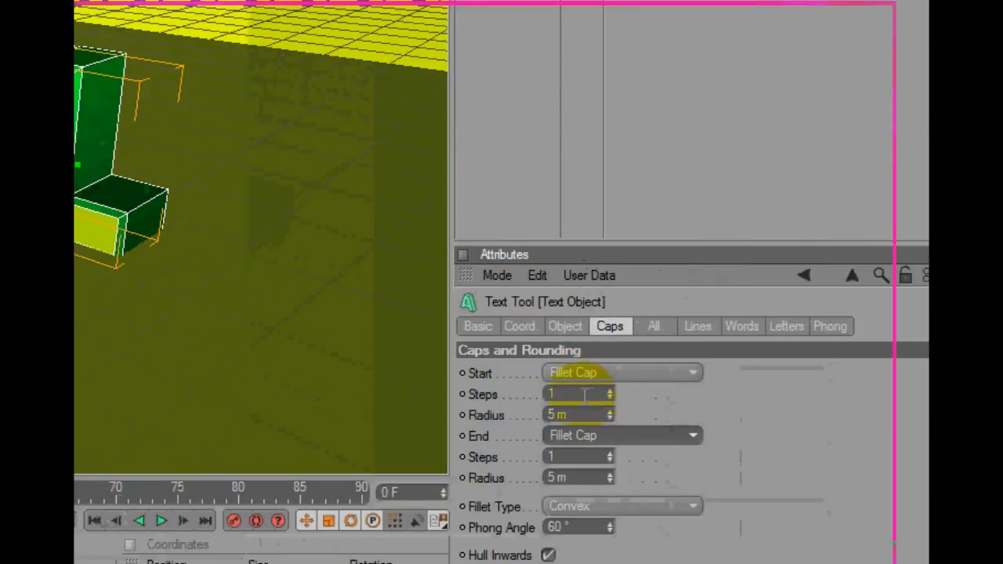
# Set the text's start fillet radius to 3 m and end fillet radius to 7 m, and render the perspective view.
pyautogui.click(694, 415)
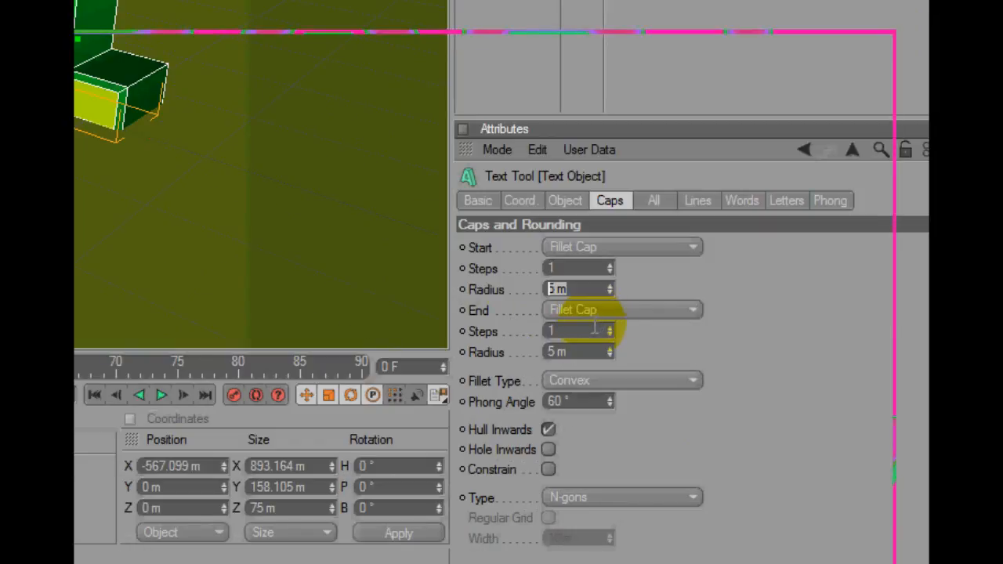
pyautogui.click(582, 353)
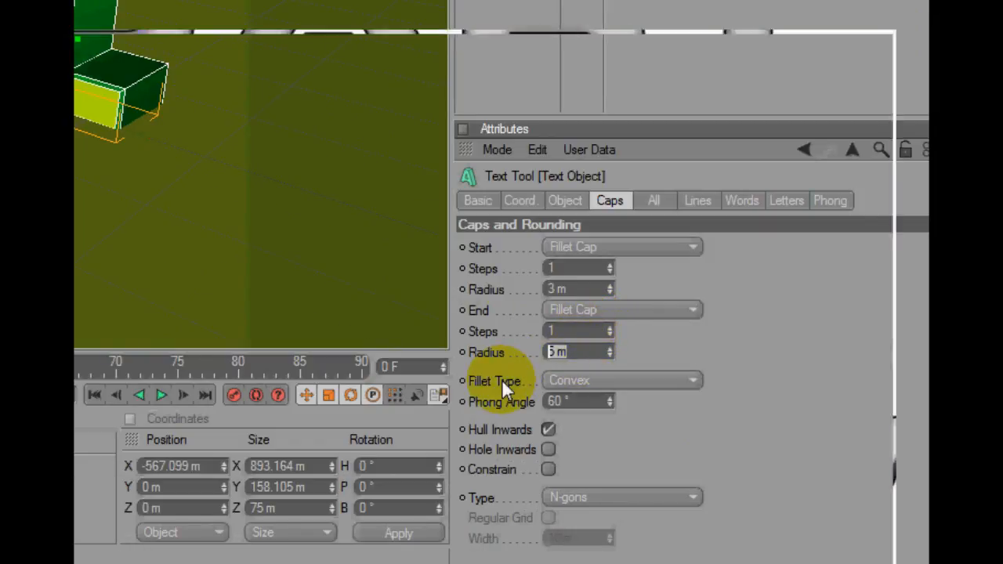
pyautogui.write('7')
pyautogui.press('Return')
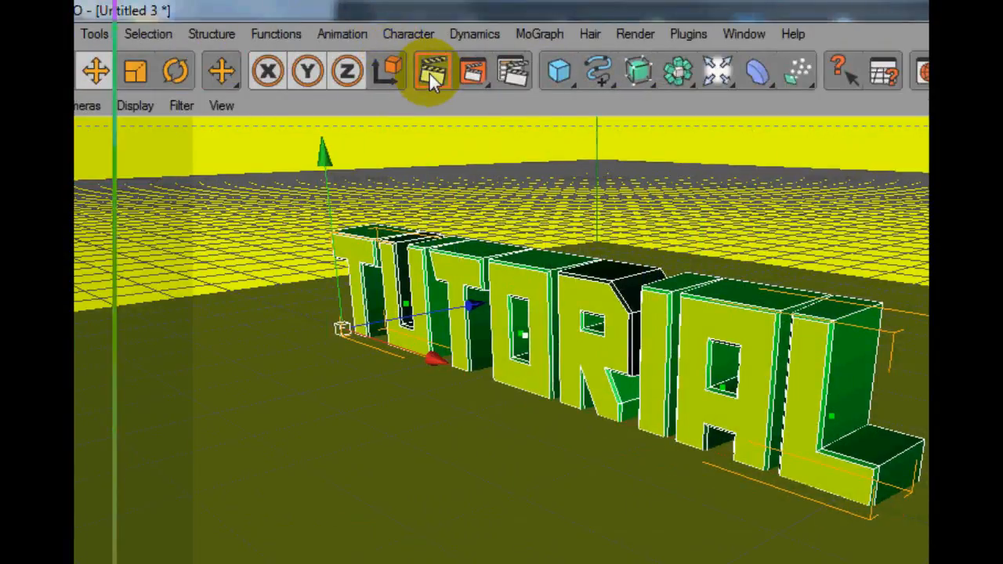
pyautogui.click(430, 73)
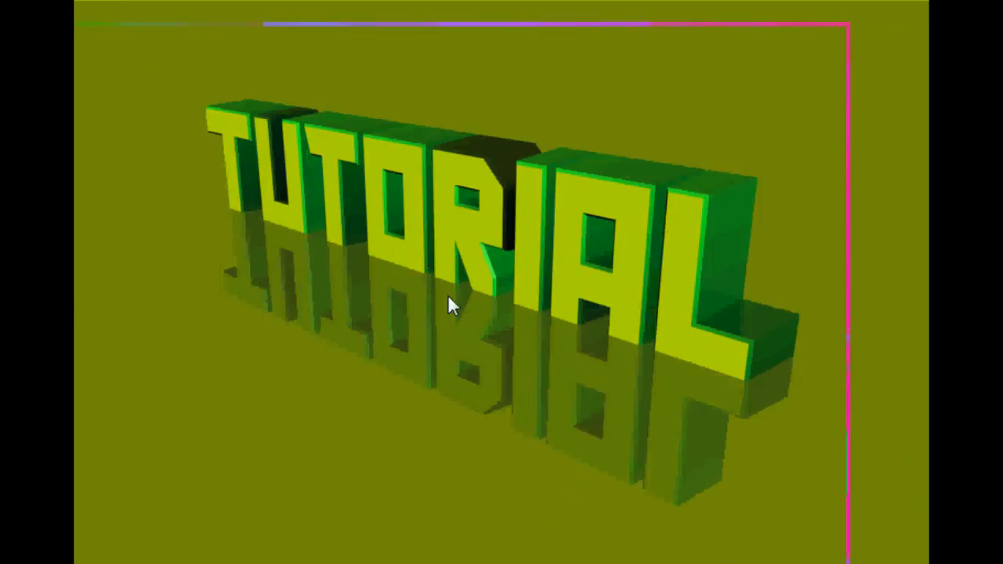
# Enable transparency at 5% brightness on the green gradient material and close its editor.
pyautogui.click(308, 449)
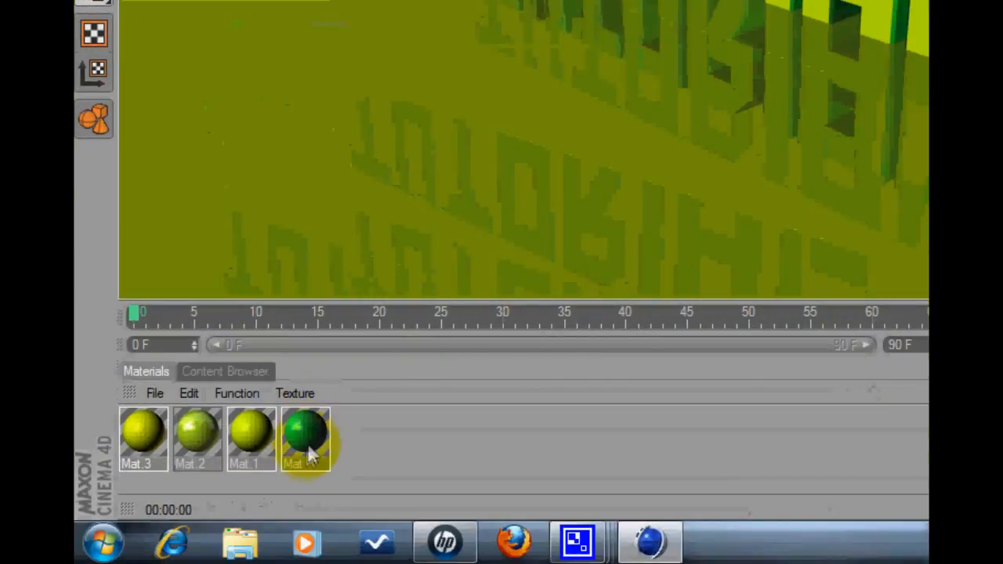
pyautogui.doubleClick(294, 451)
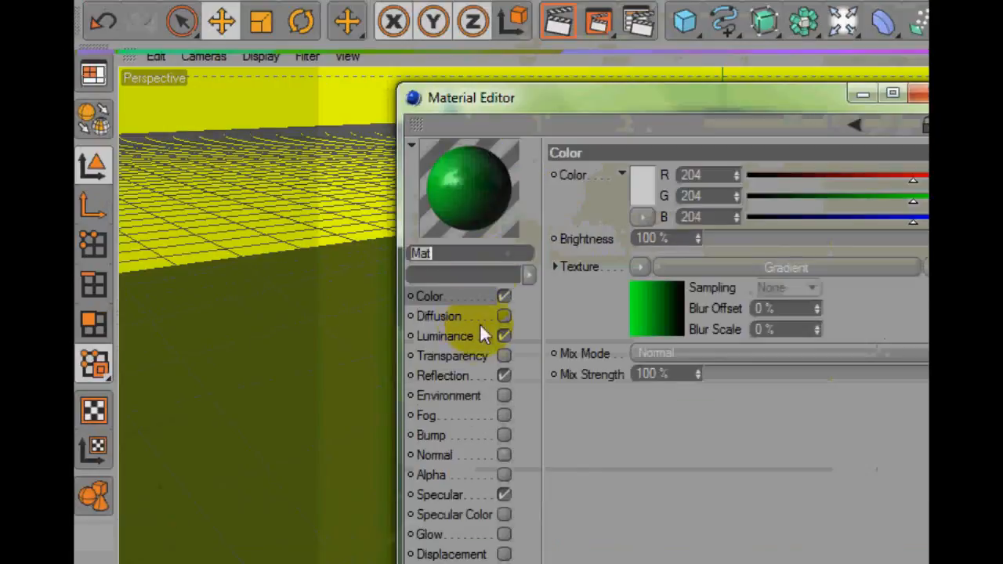
pyautogui.click(506, 356)
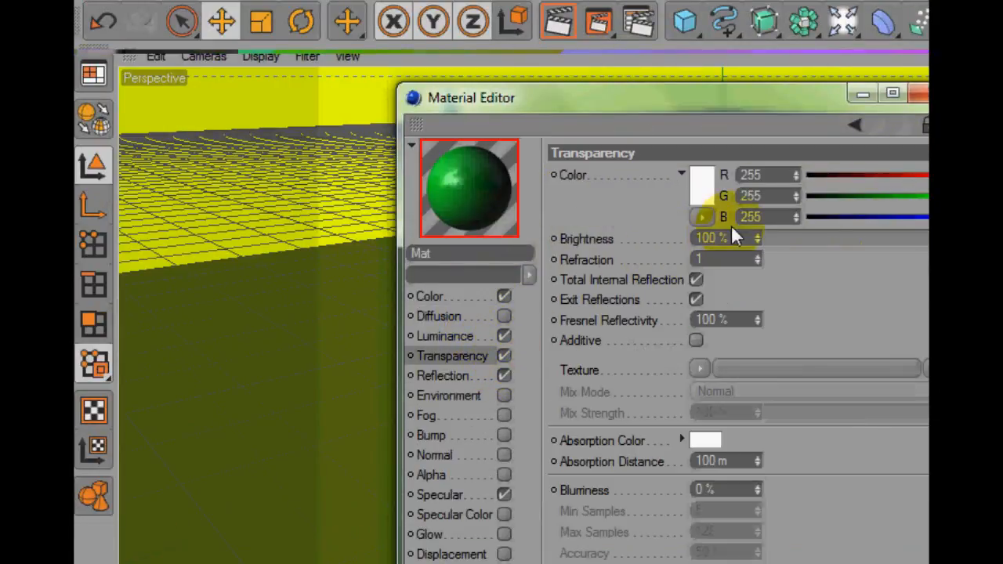
pyautogui.click(774, 238)
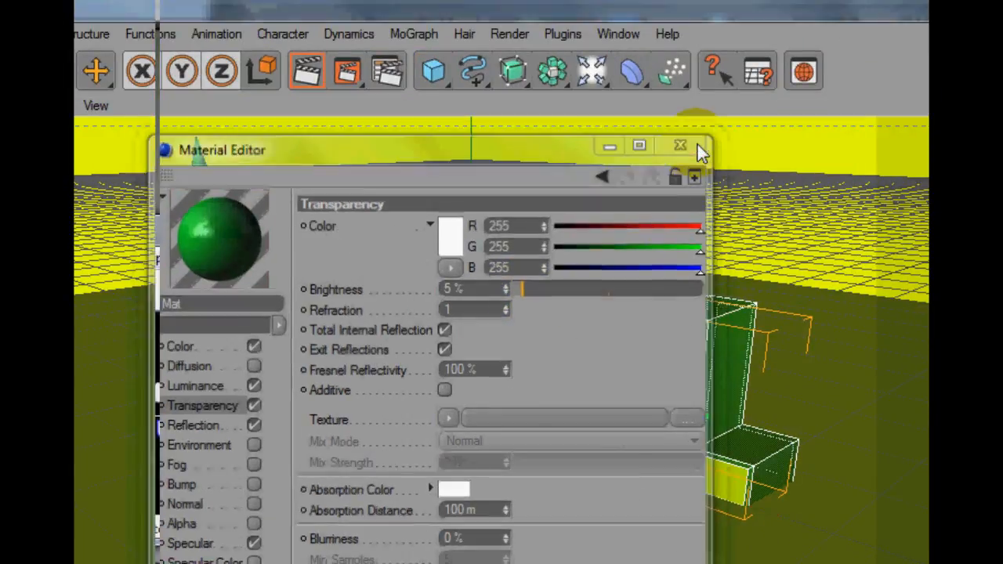
pyautogui.click(698, 151)
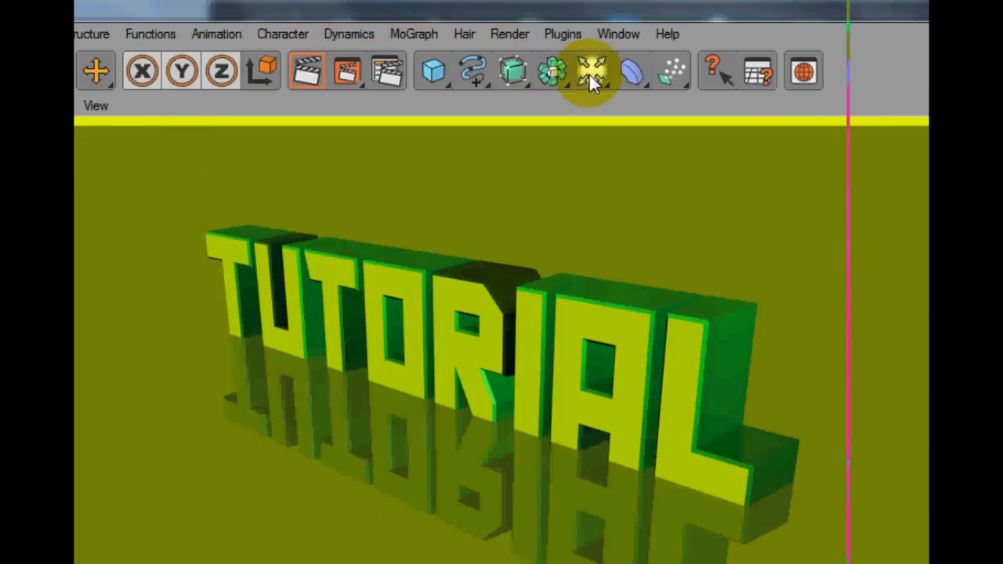
# Add an omni light, place it about 202 m high and 113 m toward the front of the text, and render the view.
pyautogui.moveTo(592, 79); pyautogui.dragTo(638, 88)
pyautogui.moveTo(471, 250); pyautogui.dragTo(471, 64)
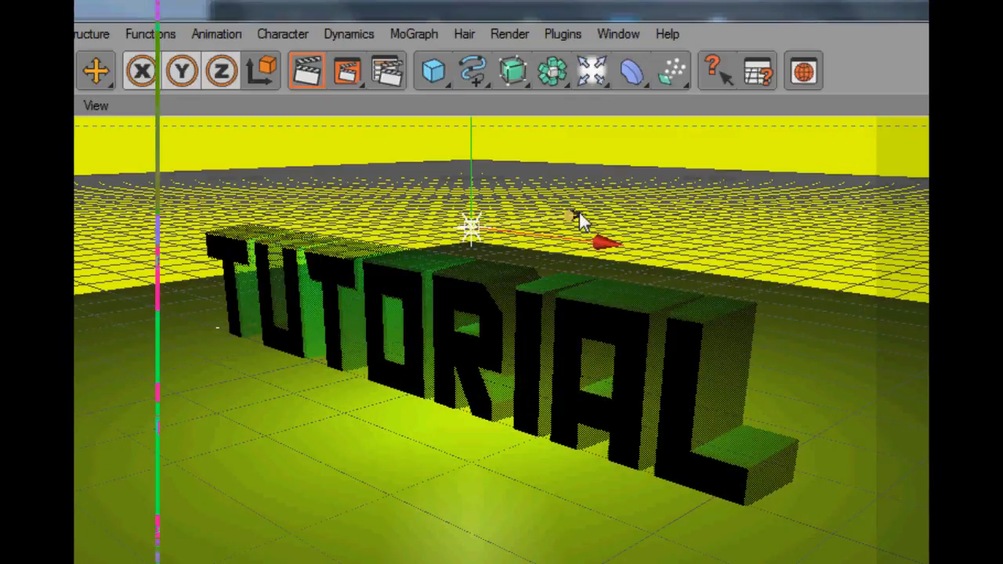
pyautogui.moveTo(579, 212); pyautogui.dragTo(701, 478)
pyautogui.moveTo(587, 68); pyautogui.dragTo(587, 68)
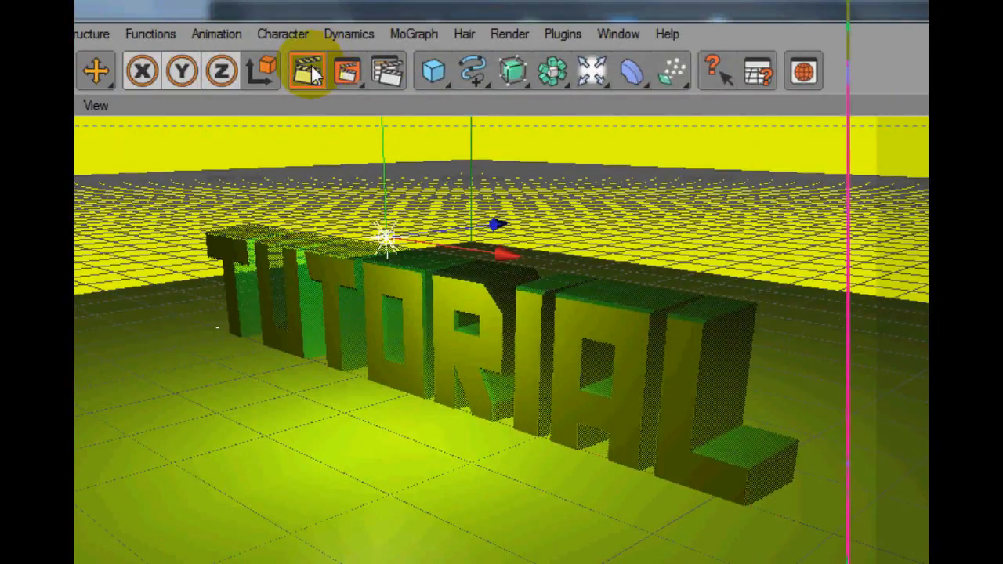
pyautogui.click(311, 66)
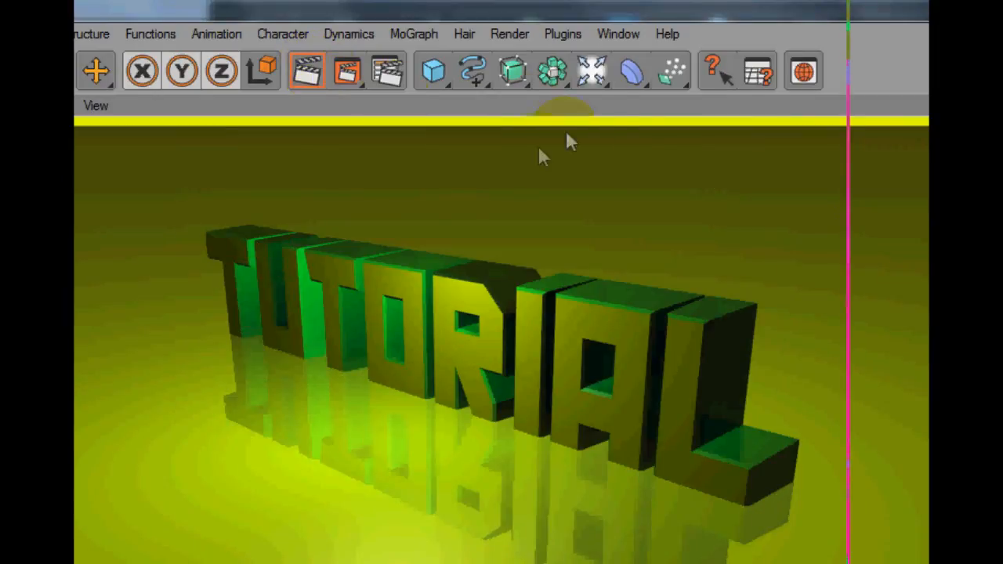
# Add the Ambient Occlusion and Global Illumination effects to the render settings and render the perspective view.
pyautogui.click(384, 76)
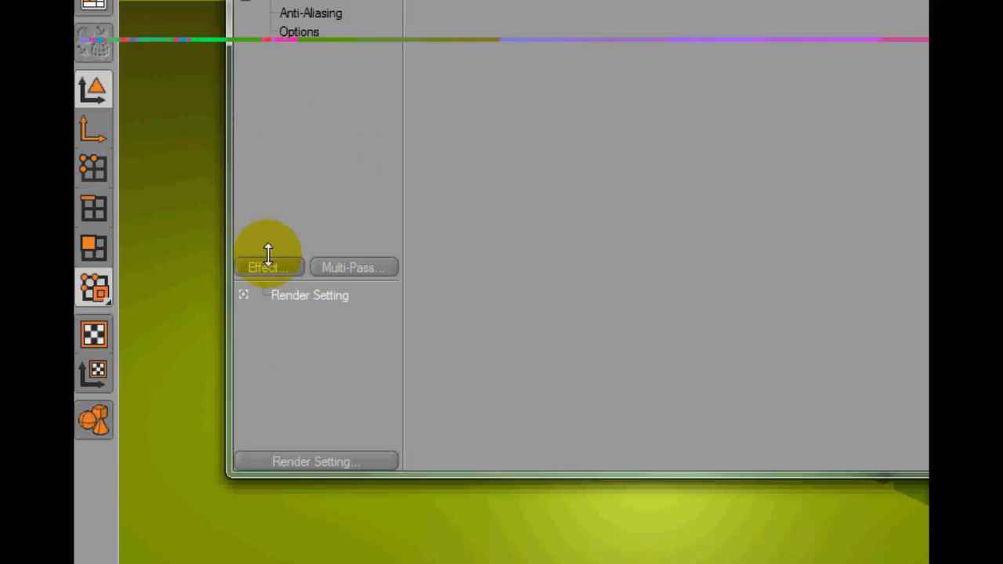
pyautogui.click(266, 392)
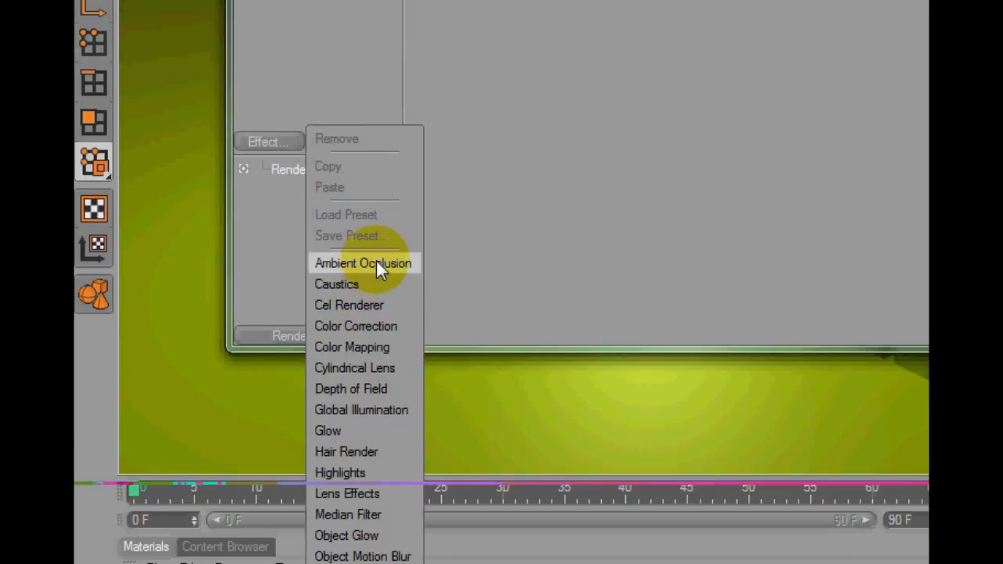
pyautogui.click(379, 388)
pyautogui.click(278, 141)
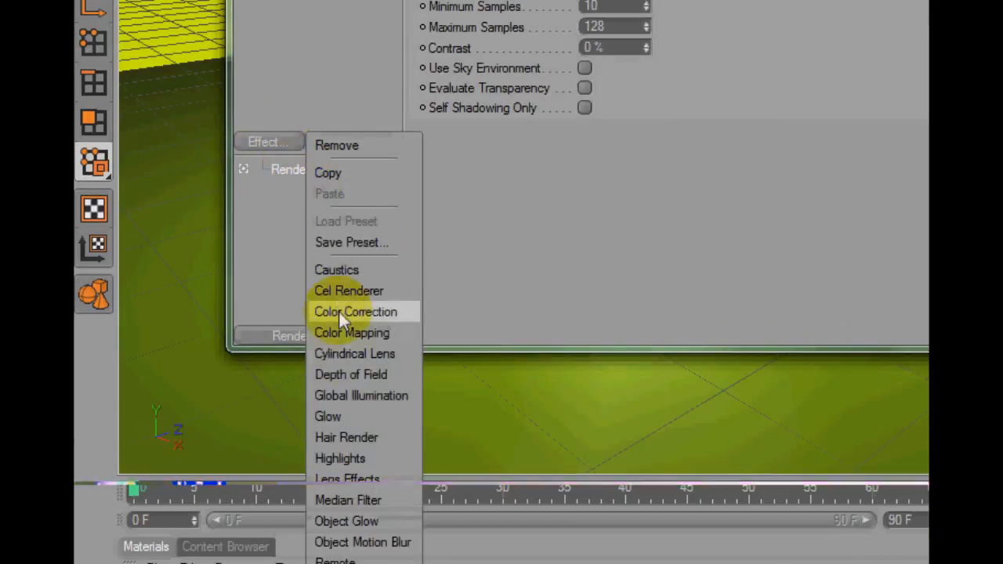
pyautogui.click(354, 393)
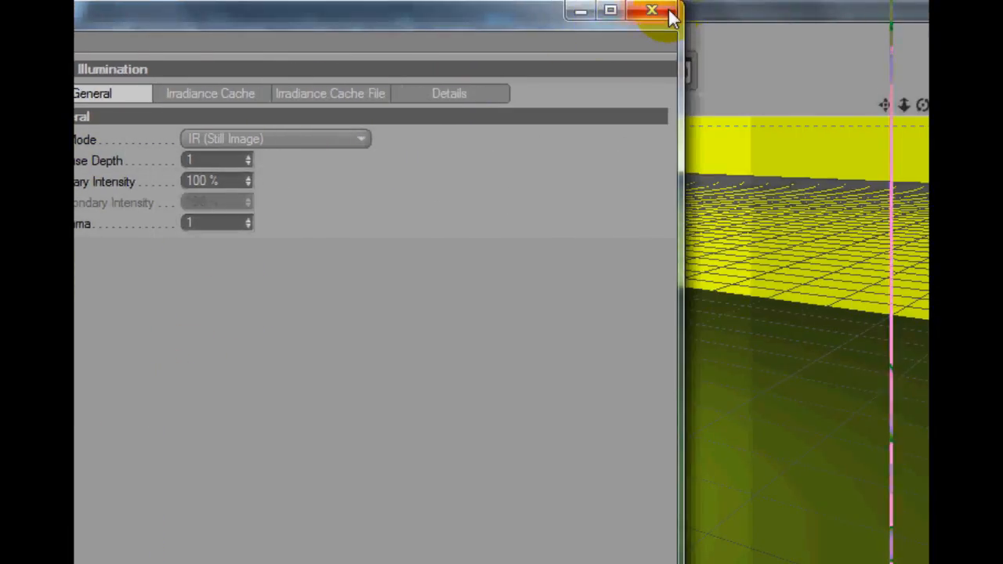
pyautogui.click(668, 11)
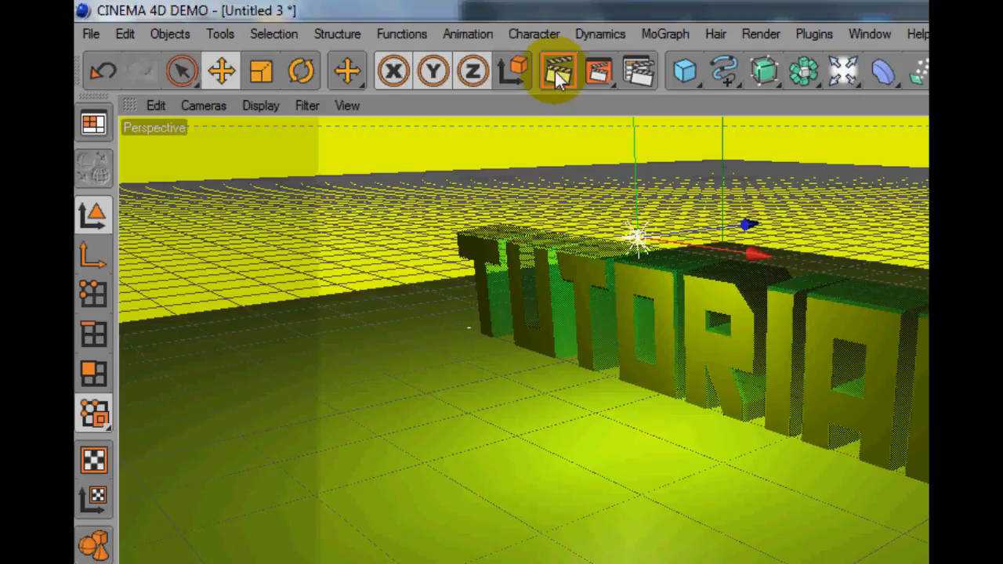
pyautogui.click(555, 71)
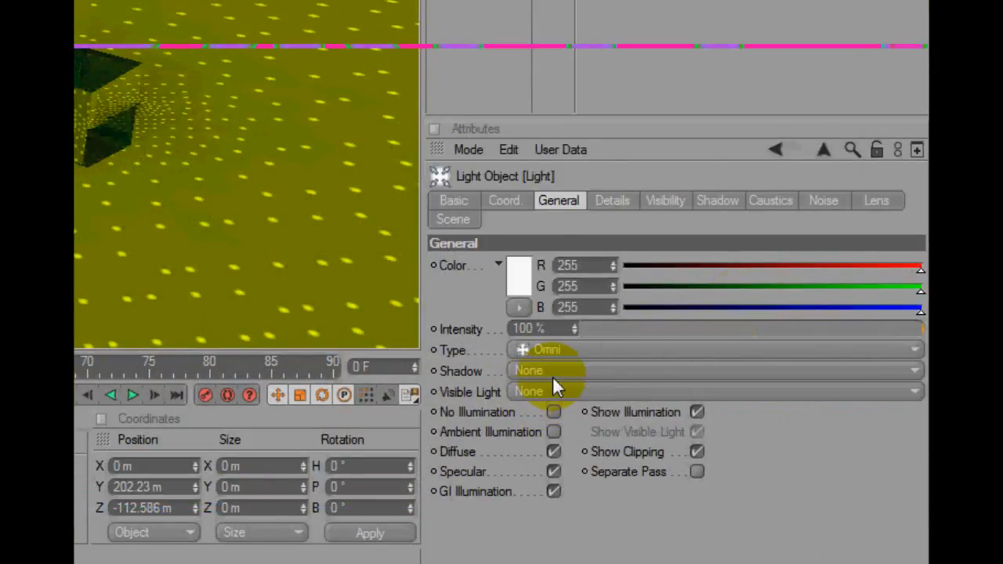
# Set the light's shadow to Shadow Maps (Soft) and render the perspective view.
pyautogui.click(553, 373)
pyautogui.click(552, 414)
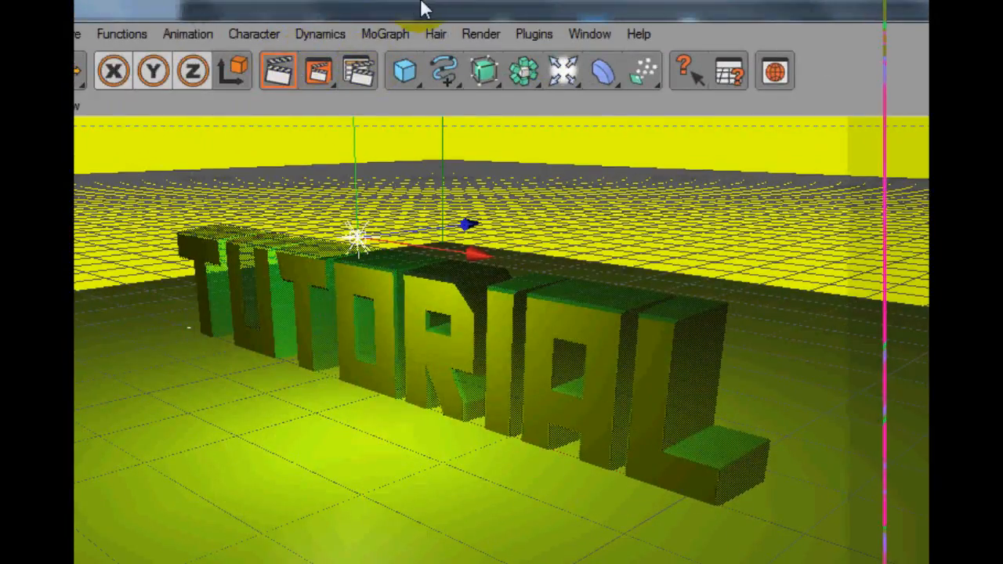
pyautogui.hotkey('ctrl', 'r')
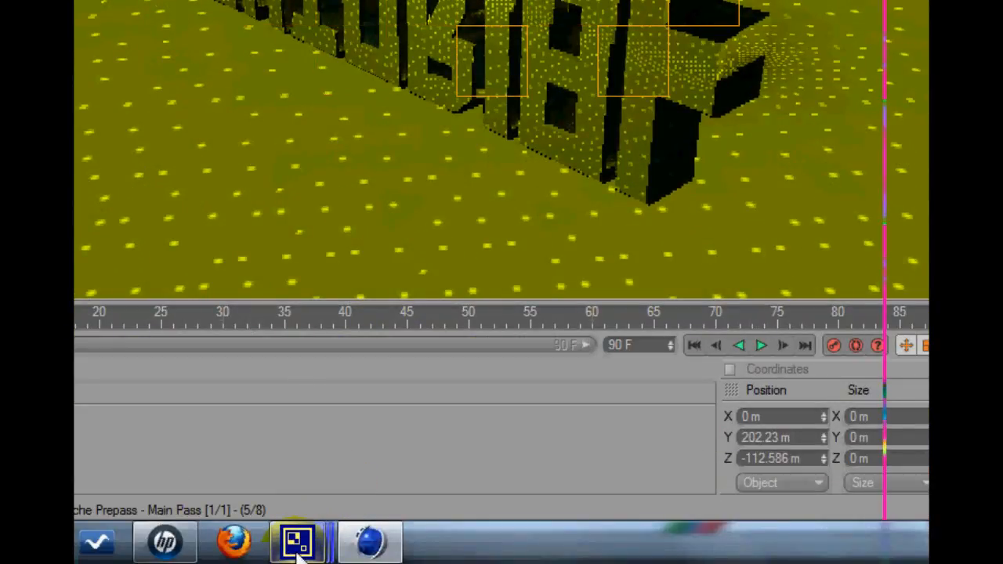
pyautogui.moveTo(298, 553)
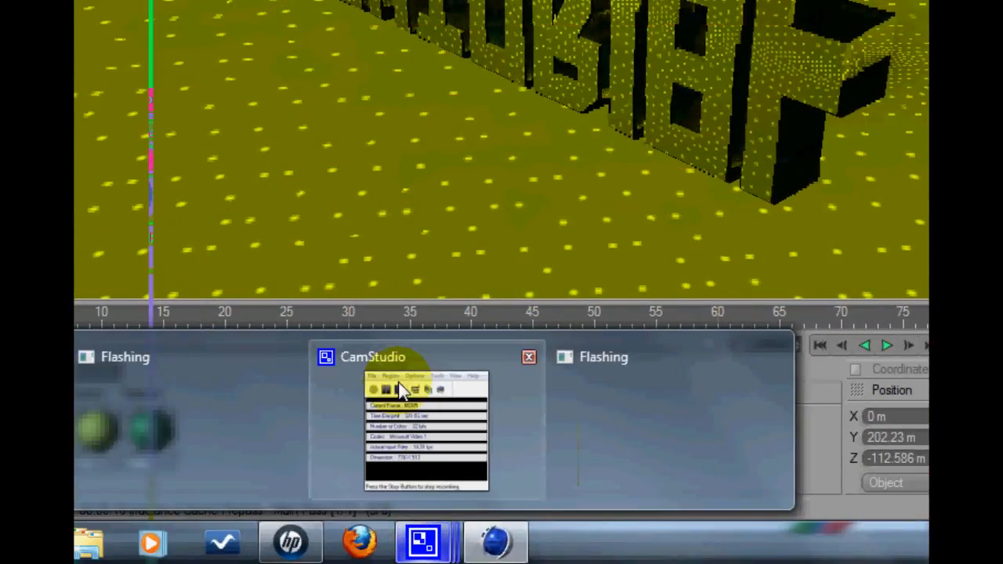
pyautogui.moveTo(306, 361)
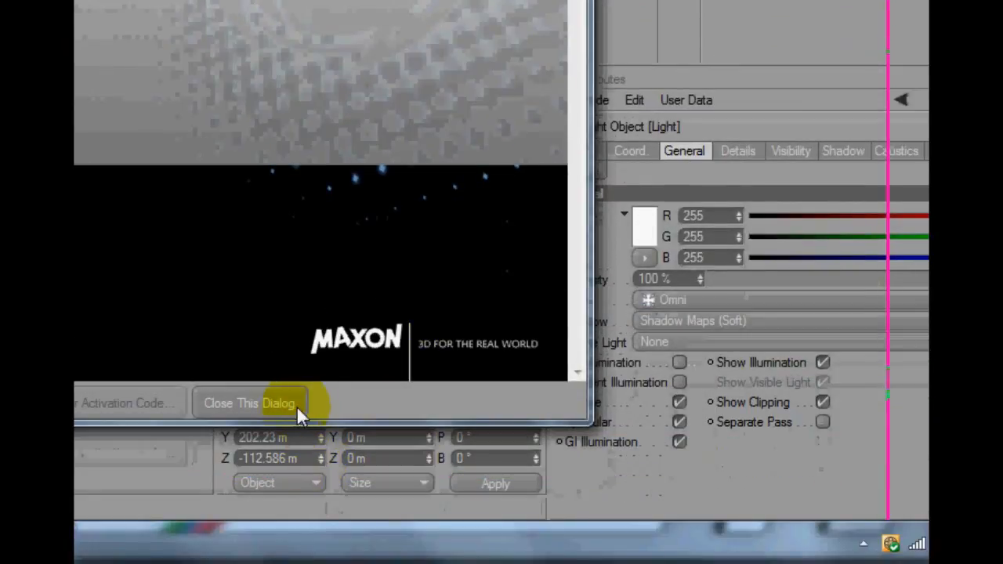
# Dismiss the demo version dialog while letting the external renderer continue calculating the image.
pyautogui.click(262, 401)
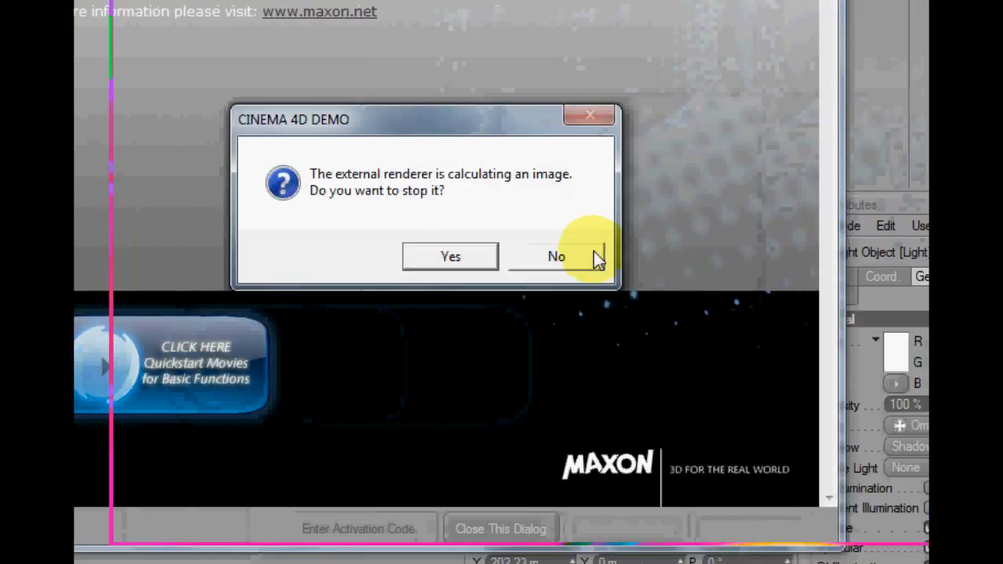
pyautogui.click(577, 259)
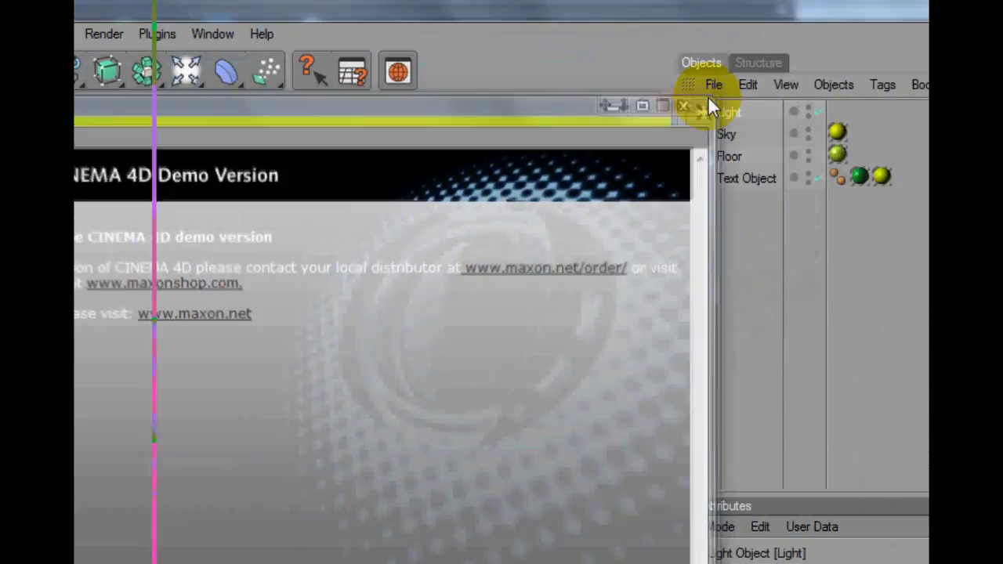
pyautogui.click(708, 102)
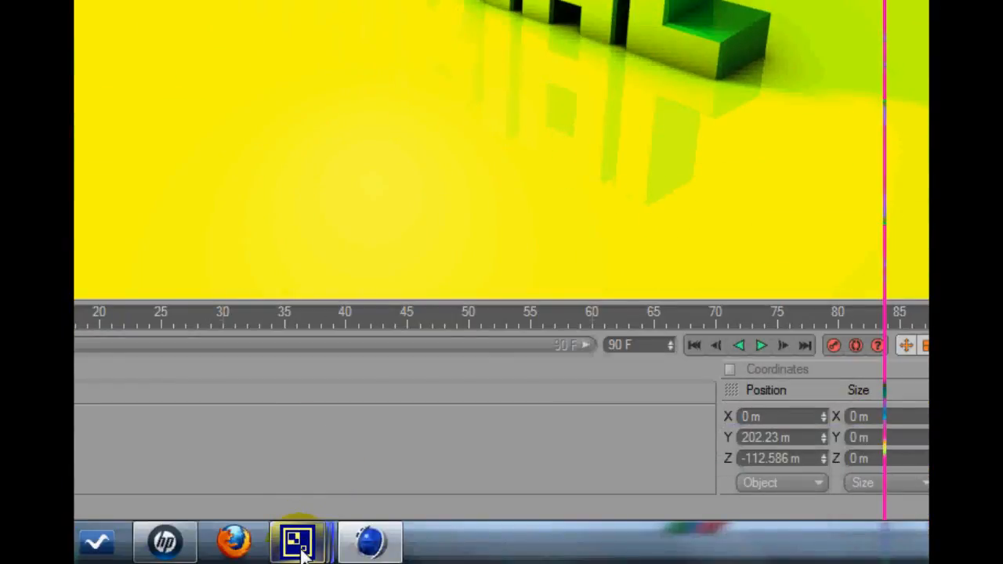
pyautogui.moveTo(300, 548)
pyautogui.click(327, 459)
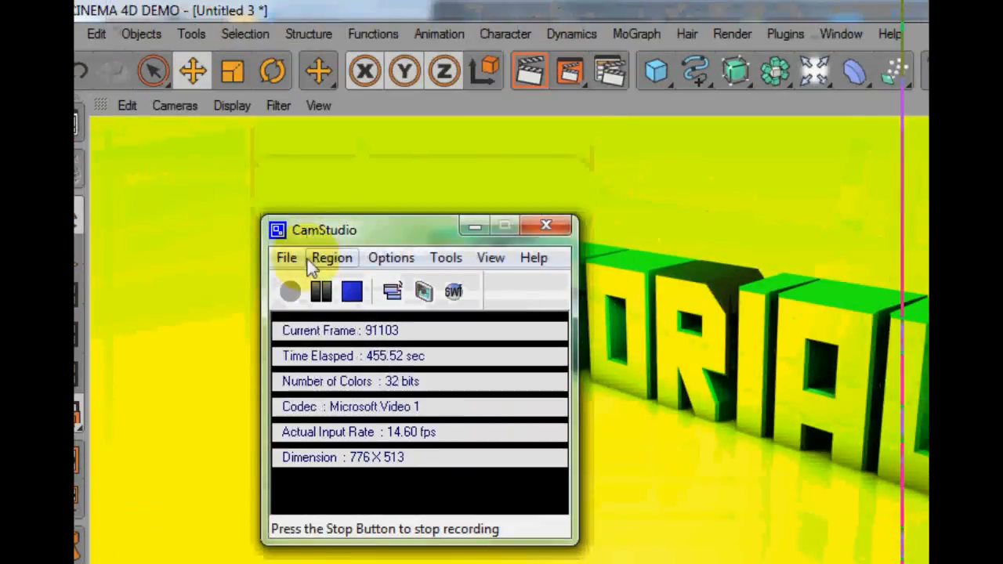